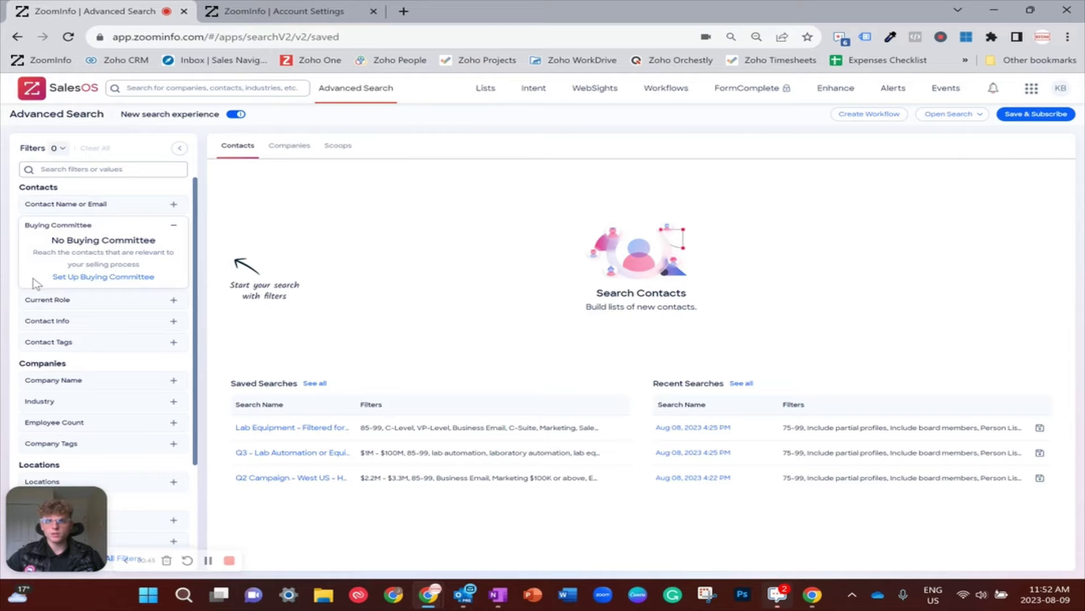
Open the Buying Committee setup page, which shows 0 of 8 personas defined.
{"action": "left_click", "coordinate": [98, 278]}
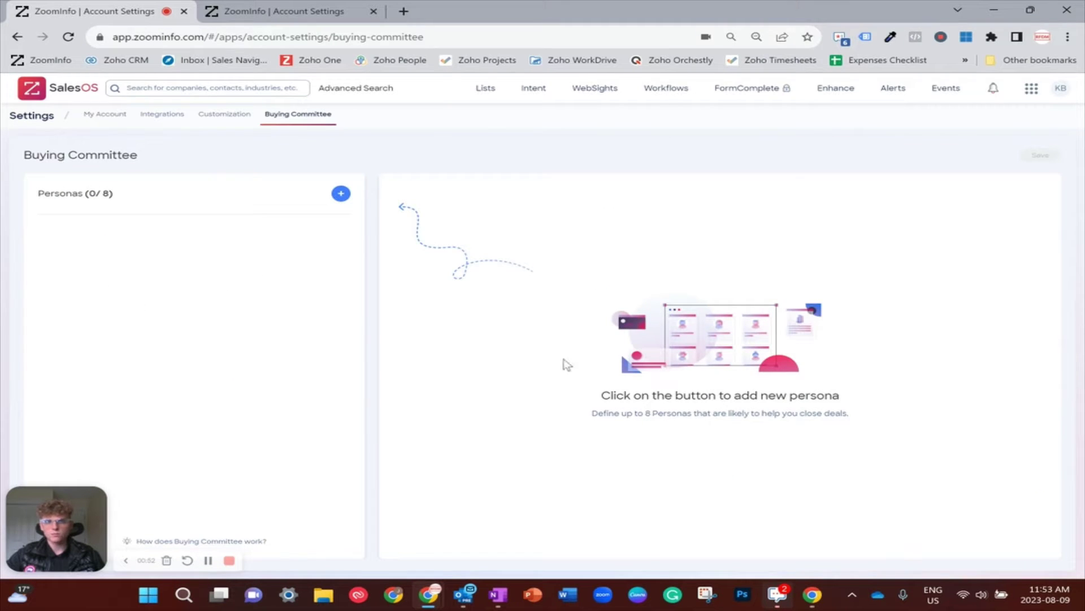
Close the duplicate Account Settings tab and begin adding a new persona.
{"action": "left_click", "coordinate": [374, 12]}
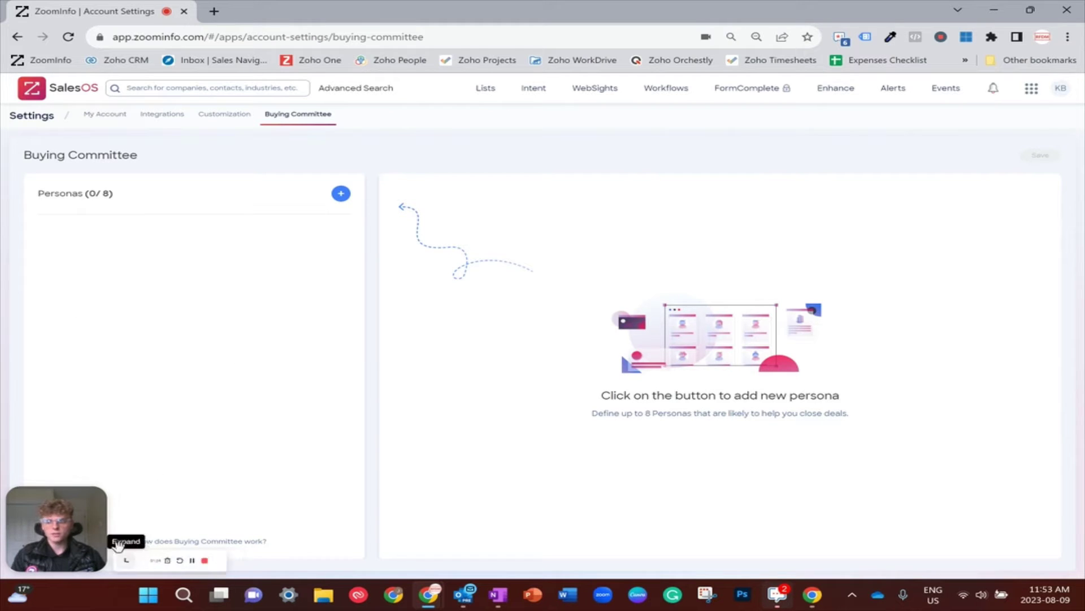
{"action": "left_click", "coordinate": [127, 562]}
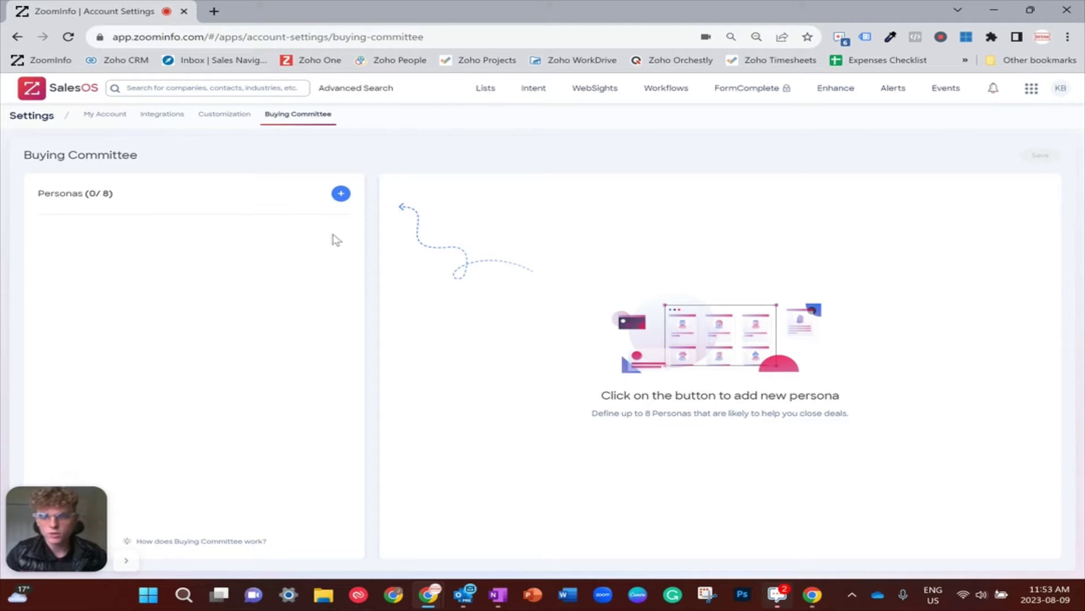
Start a new persona defined by department and open the Departments & Job functions list.
{"action": "left_click", "coordinate": [341, 195]}
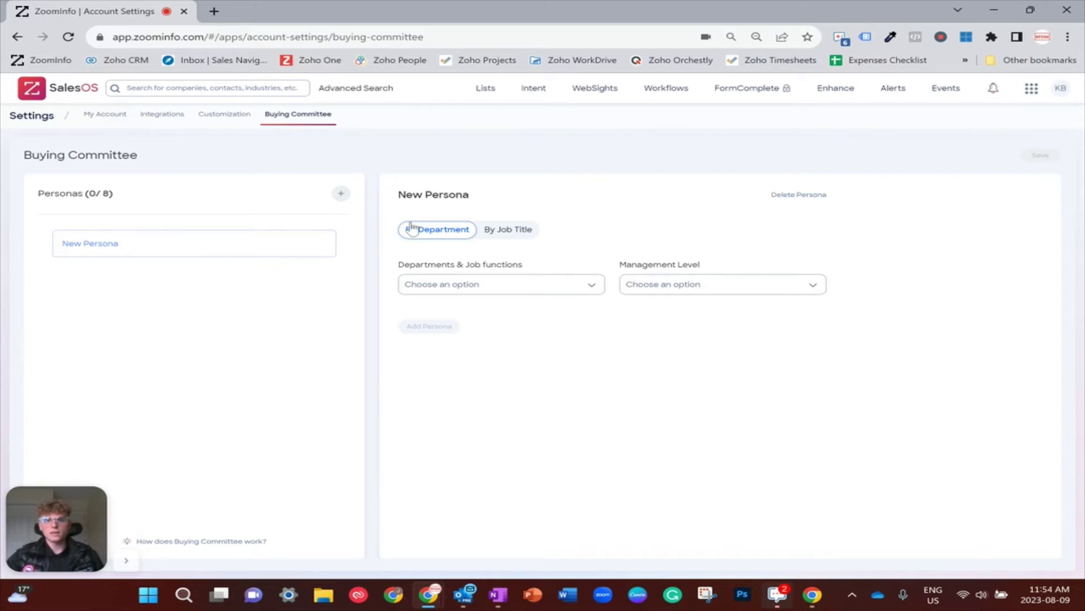
{"action": "left_click", "coordinate": [528, 232]}
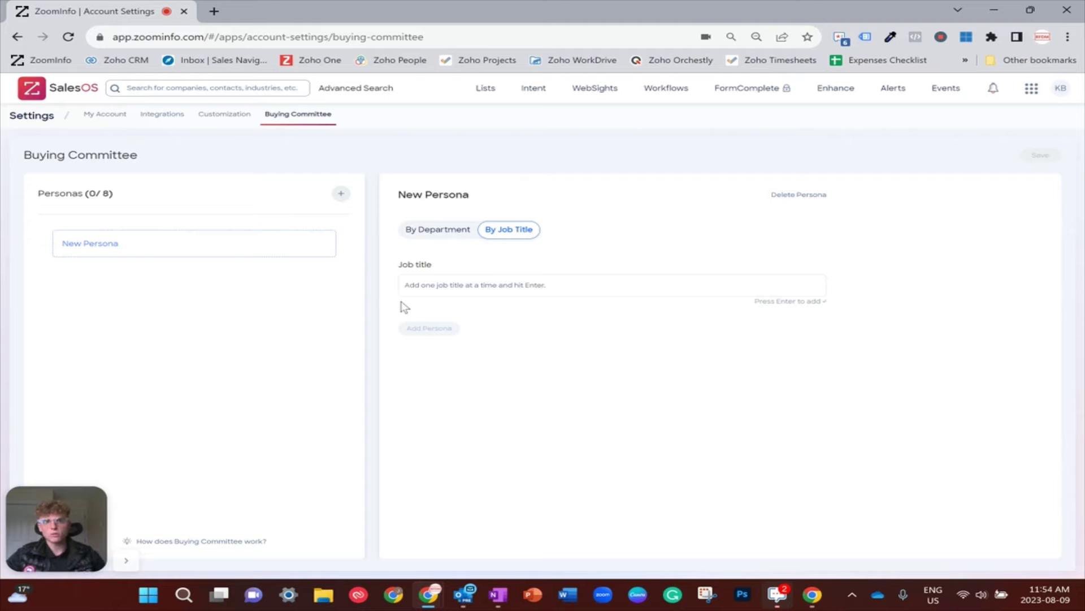
{"action": "left_click", "coordinate": [436, 229]}
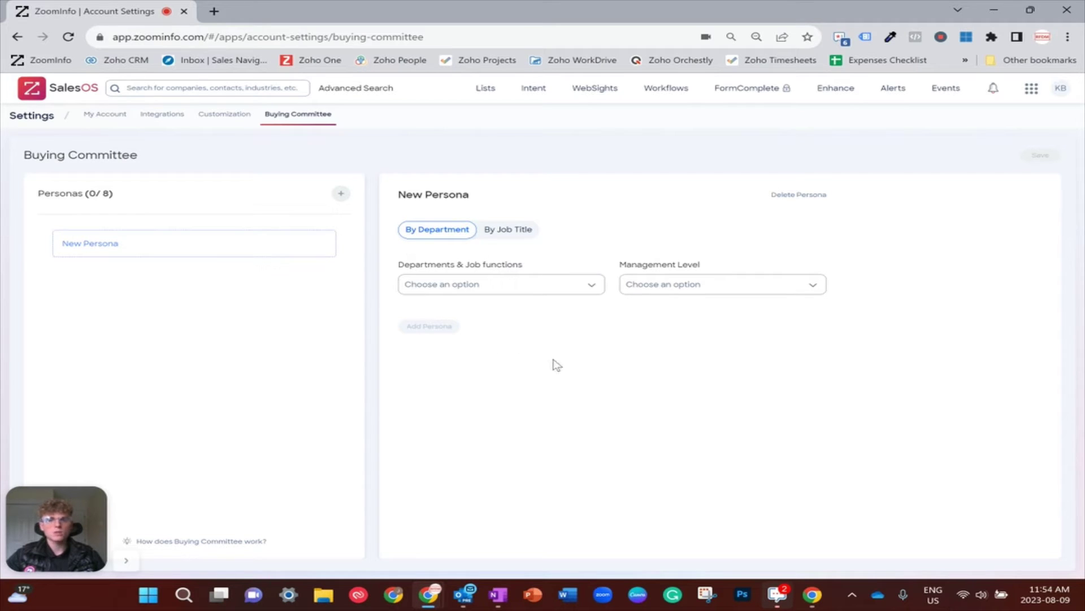
{"action": "left_click", "coordinate": [591, 288]}
Include the whole Information Technology department in the new persona.
{"action": "scroll", "coordinate": [477, 358], "scroll_direction": "down", "scroll_amount": 3}
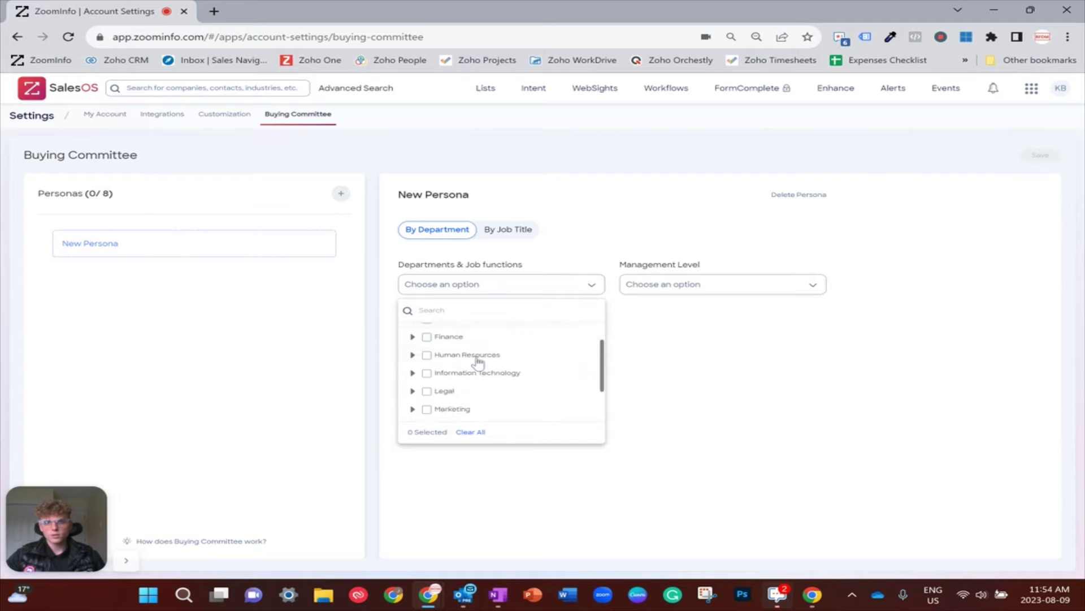
{"action": "scroll", "coordinate": [489, 375], "scroll_direction": "up", "scroll_amount": 3}
{"action": "scroll", "coordinate": [526, 341], "scroll_direction": "down", "scroll_amount": 2}
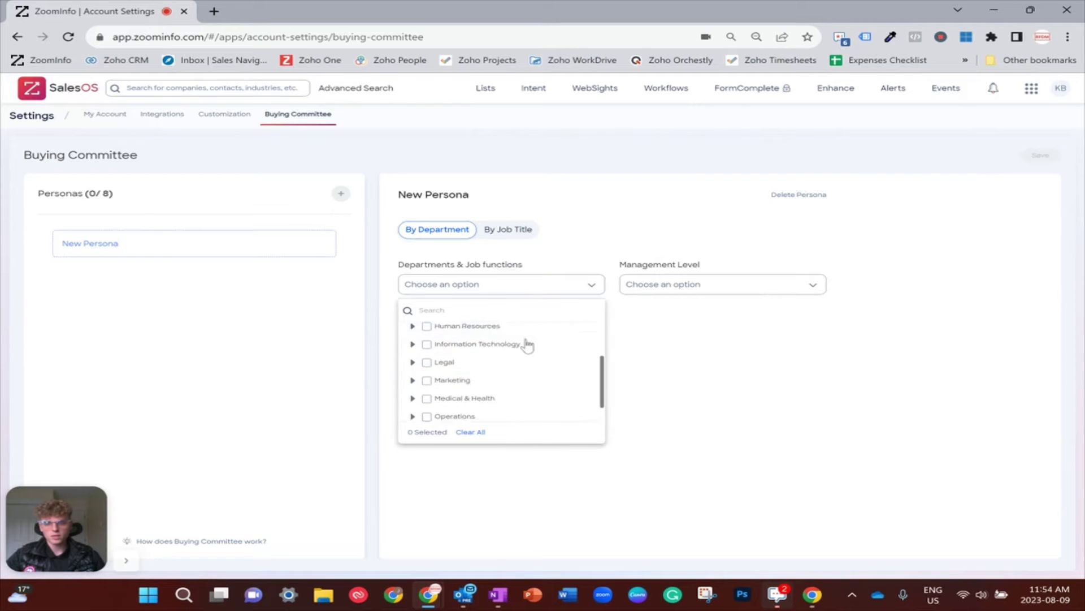
{"action": "scroll", "coordinate": [504, 342], "scroll_direction": "up", "scroll_amount": 2}
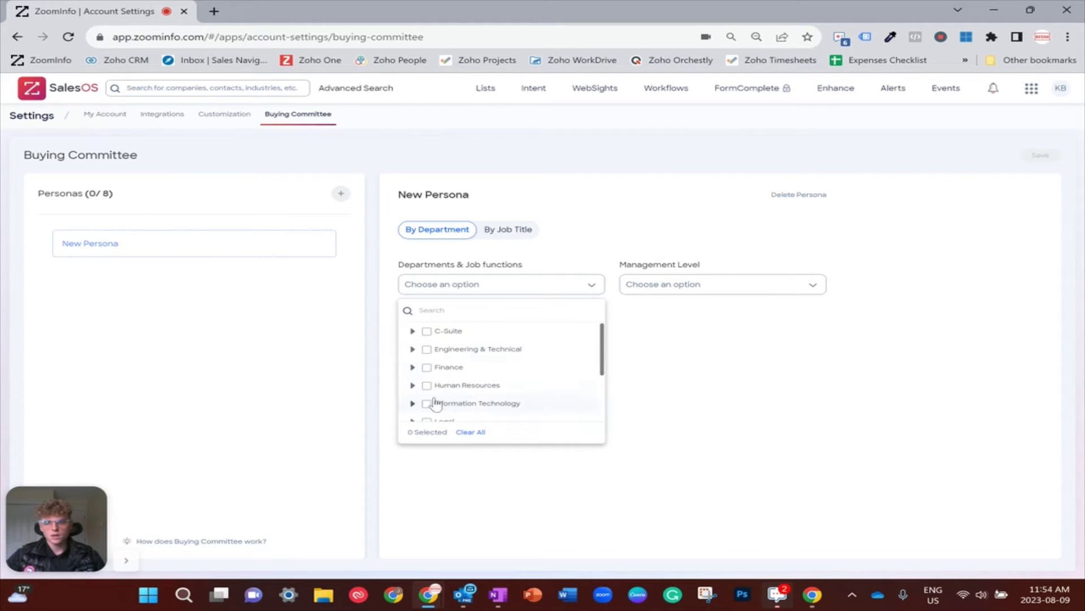
{"action": "scroll", "coordinate": [430, 374], "scroll_direction": "down", "scroll_amount": 3}
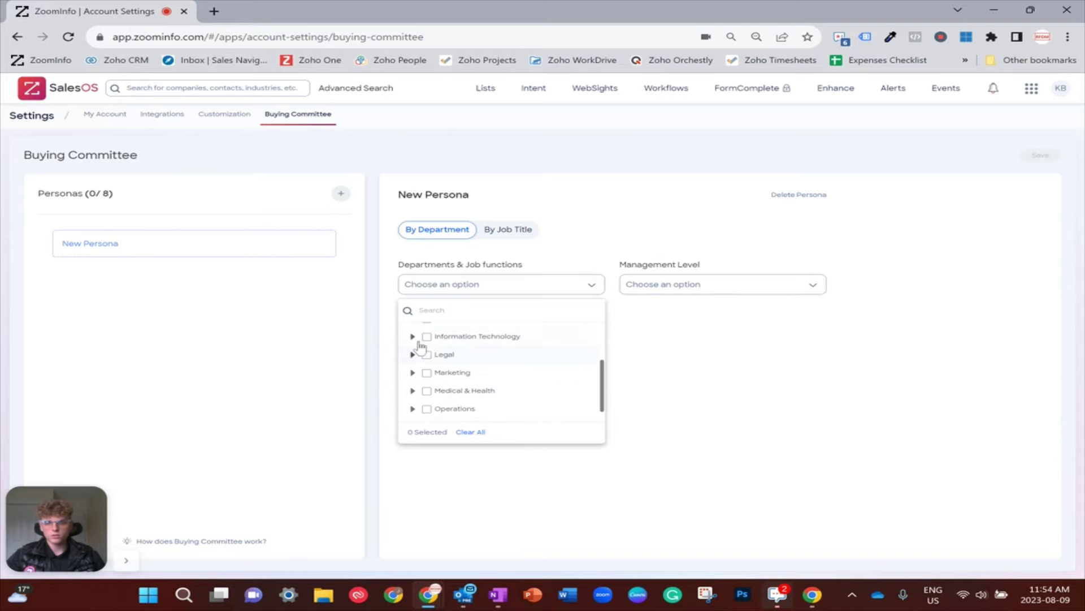
{"action": "left_click", "coordinate": [414, 337]}
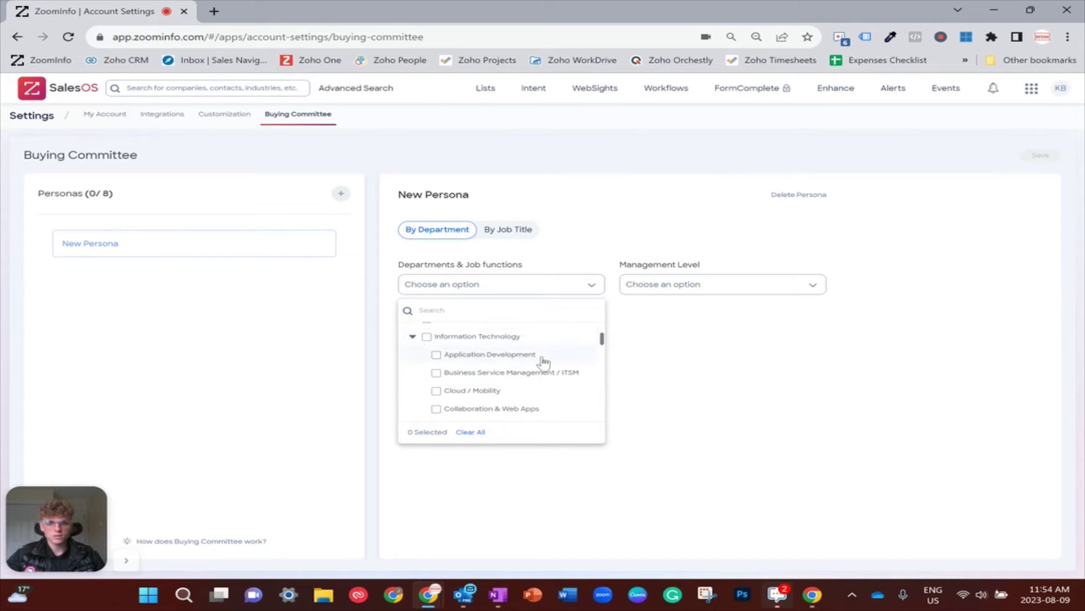
{"action": "scroll", "coordinate": [484, 351], "scroll_direction": "up", "scroll_amount": 1}
{"action": "scroll", "coordinate": [484, 351], "scroll_direction": "up", "scroll_amount": 1}
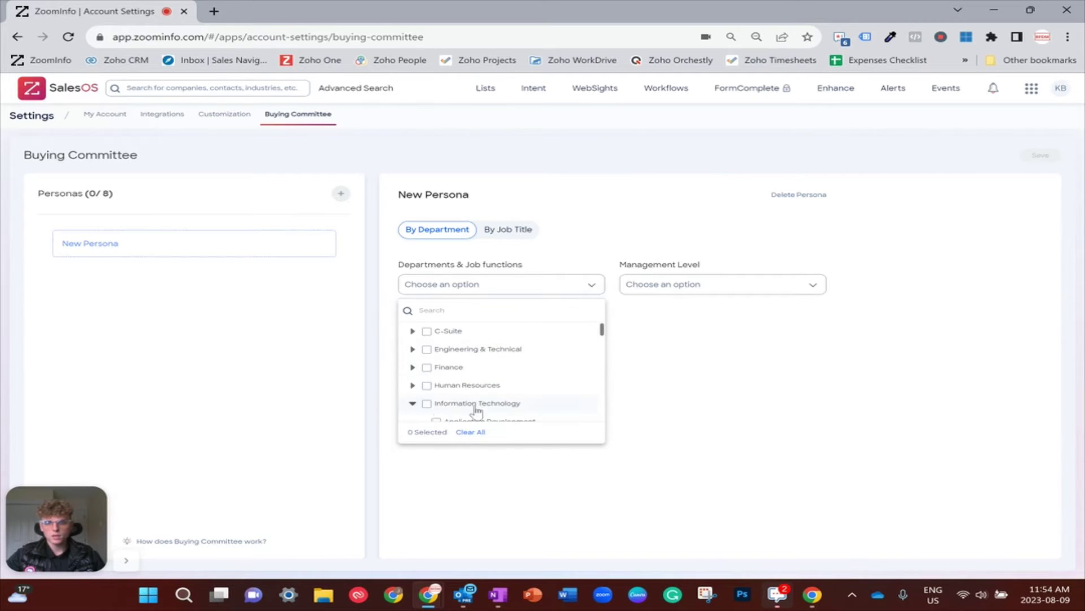
{"action": "scroll", "coordinate": [459, 407], "scroll_direction": "down", "scroll_amount": 2}
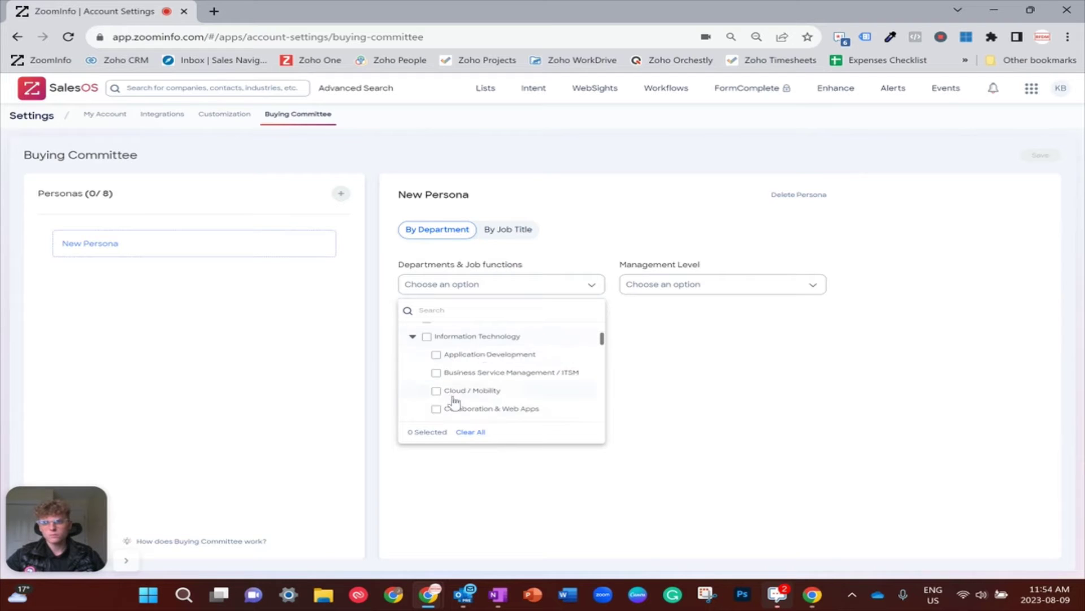
{"action": "scroll", "coordinate": [475, 370], "scroll_direction": "down", "scroll_amount": 2}
{"action": "scroll", "coordinate": [467, 372], "scroll_direction": "down", "scroll_amount": 4}
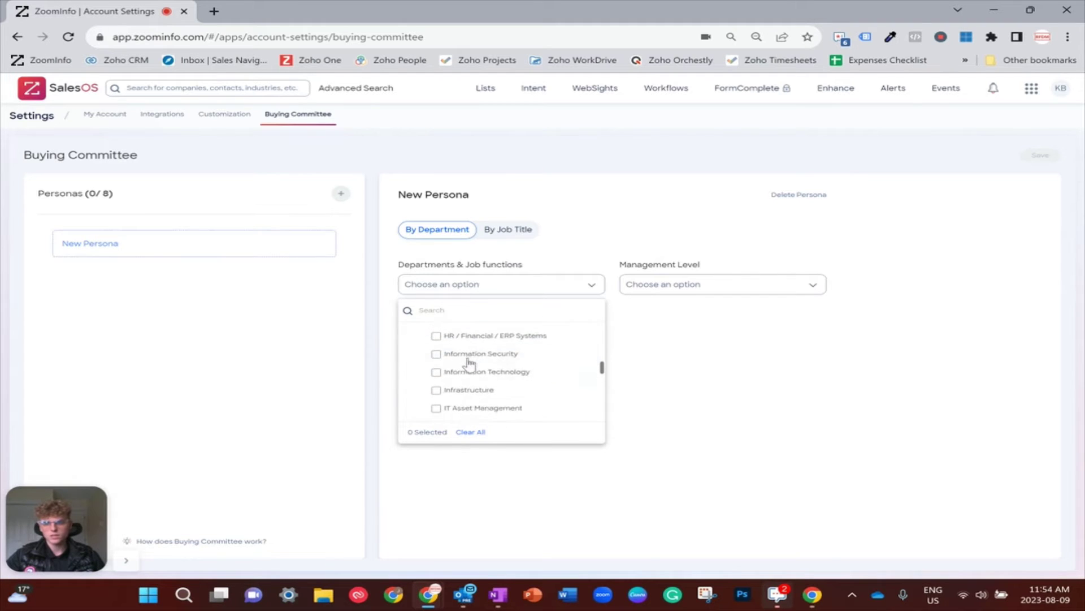
{"action": "scroll", "coordinate": [474, 357], "scroll_direction": "down", "scroll_amount": 5}
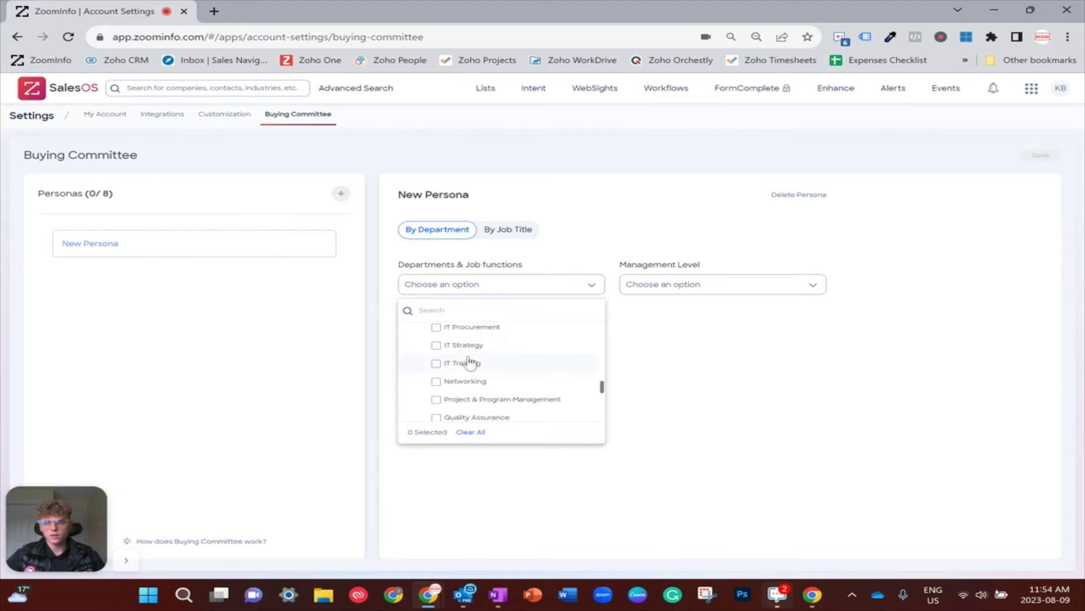
{"action": "scroll", "coordinate": [472, 373], "scroll_direction": "up", "scroll_amount": 8}
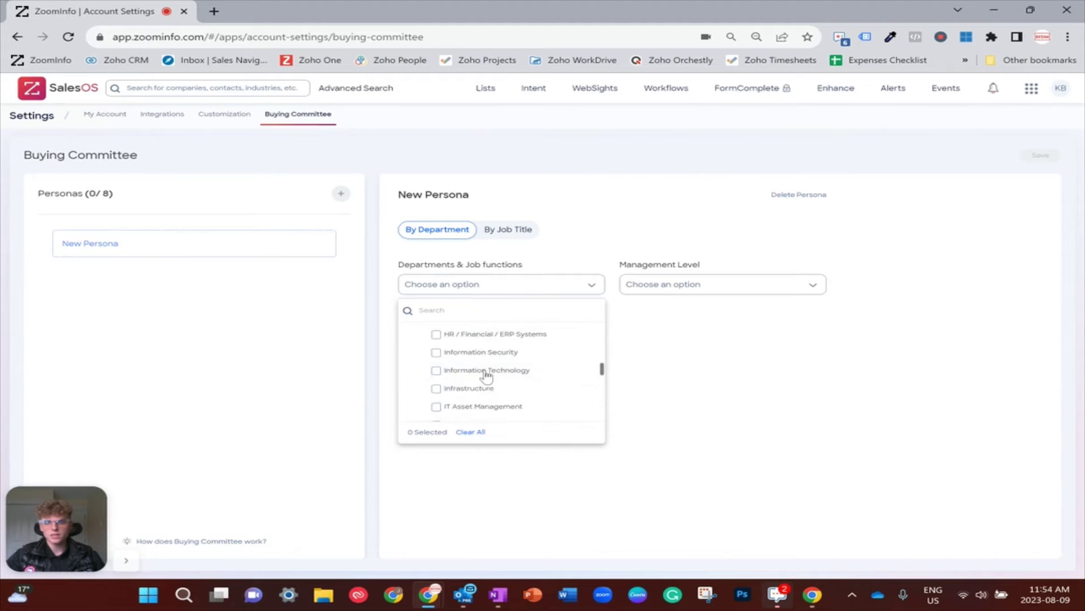
{"action": "scroll", "coordinate": [487, 384], "scroll_direction": "up", "scroll_amount": 4}
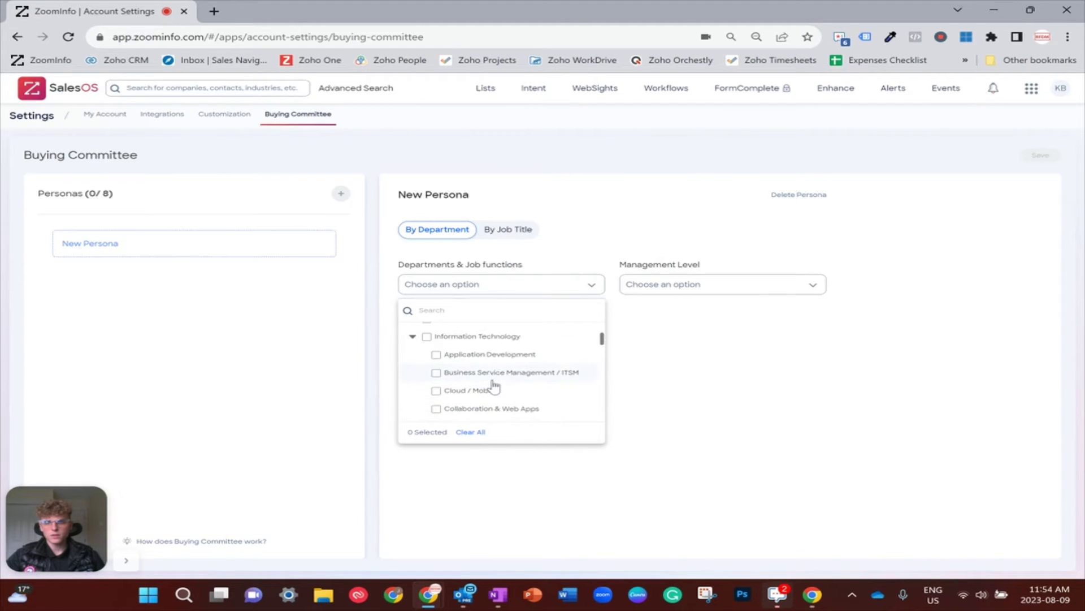
{"action": "left_click", "coordinate": [427, 404]}
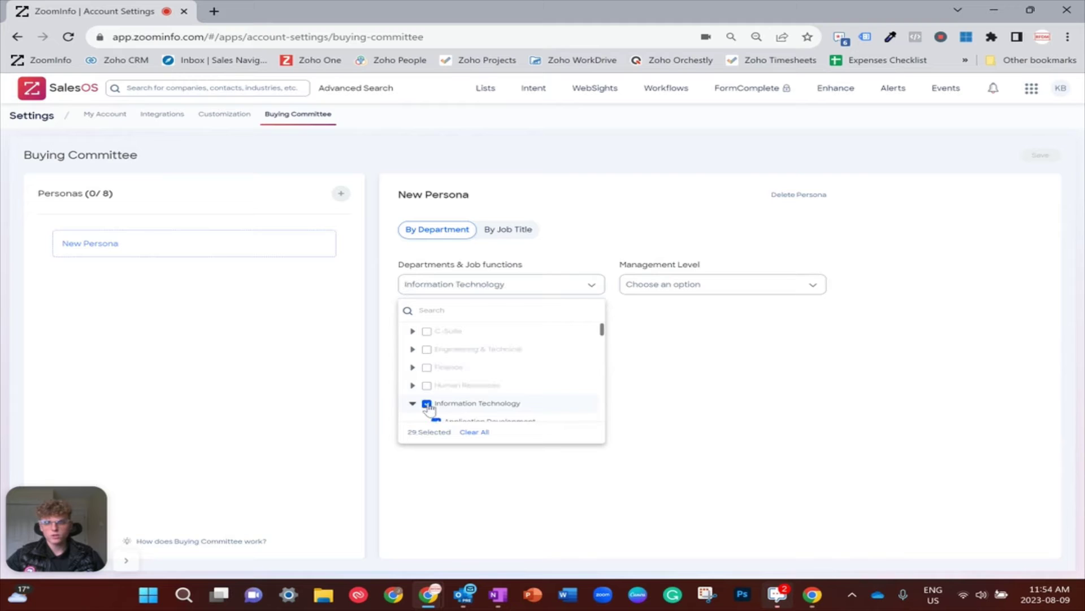
Set the management level to VP-Level and add the persona, making 1 of 8.
{"action": "left_click", "coordinate": [815, 288]}
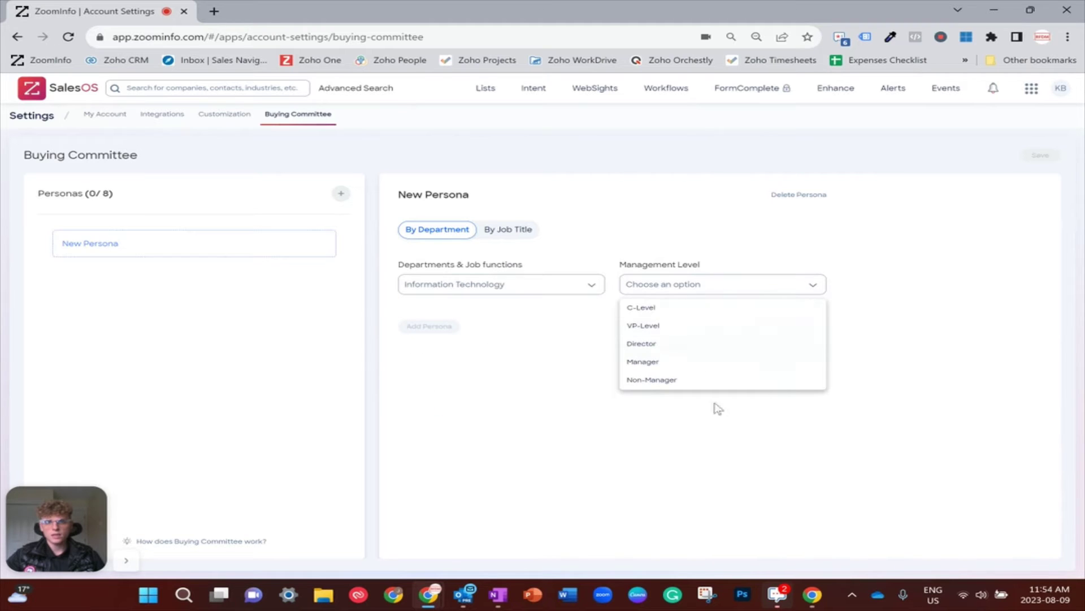
{"action": "left_click", "coordinate": [645, 327]}
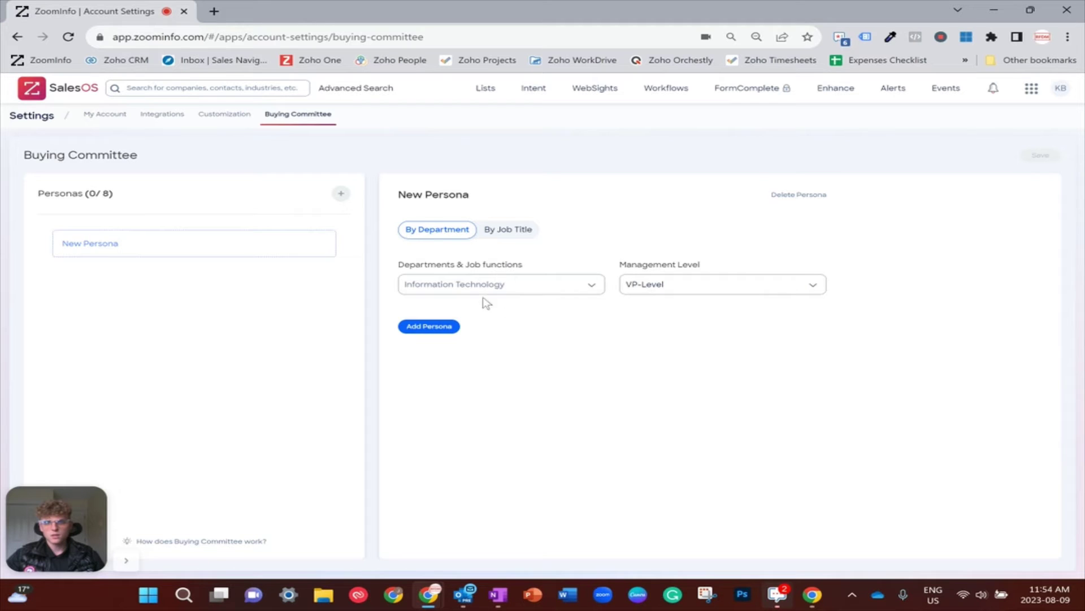
{"action": "left_click", "coordinate": [429, 330]}
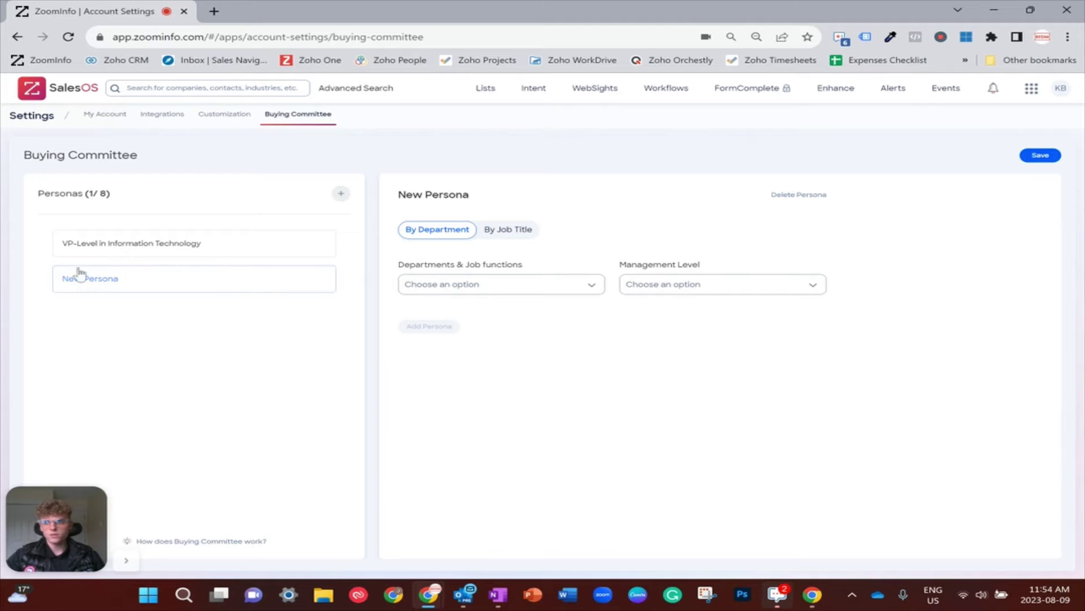
Add a Director-level Information Technology persona, bringing the committee to 2 of 8.
{"action": "left_click", "coordinate": [576, 287]}
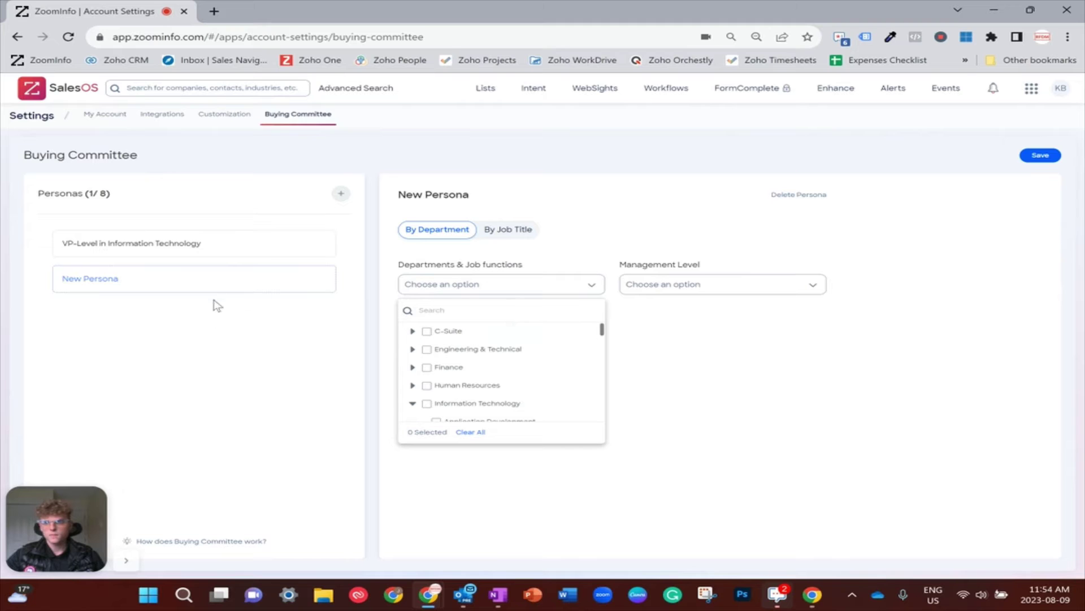
{"action": "scroll", "coordinate": [540, 383], "scroll_direction": "down", "scroll_amount": 1}
{"action": "scroll", "coordinate": [540, 383], "scroll_direction": "down", "scroll_amount": 2}
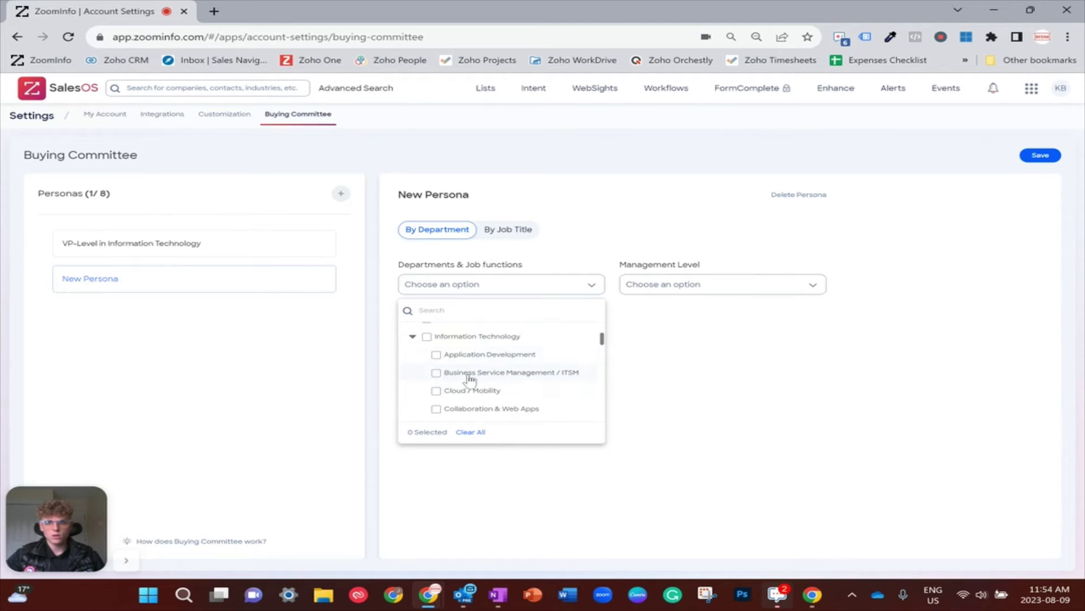
{"action": "left_click", "coordinate": [427, 337]}
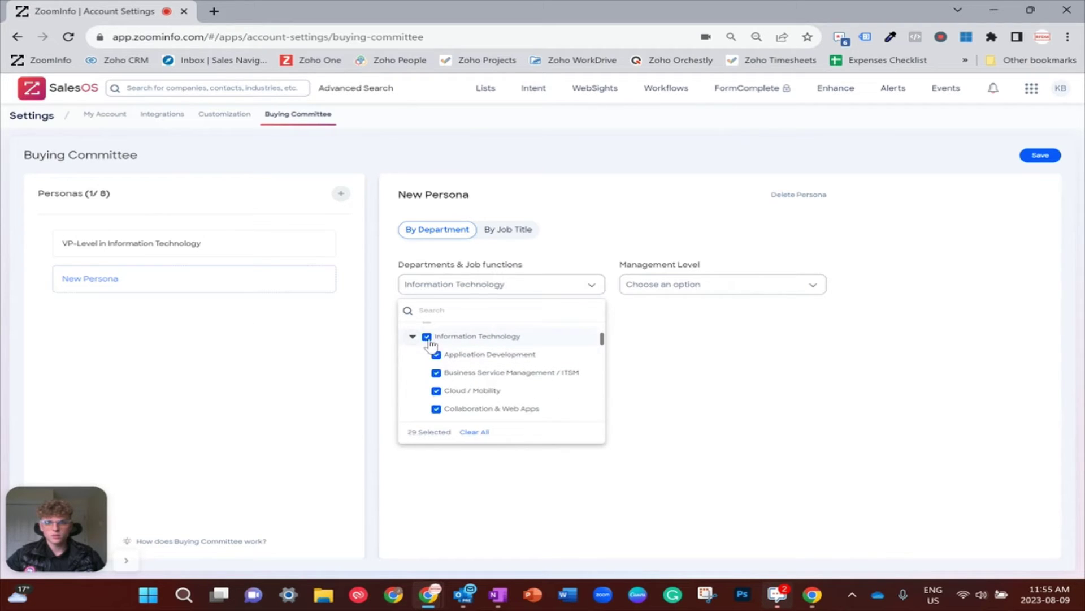
{"action": "left_click", "coordinate": [775, 290]}
{"action": "left_click", "coordinate": [655, 345]}
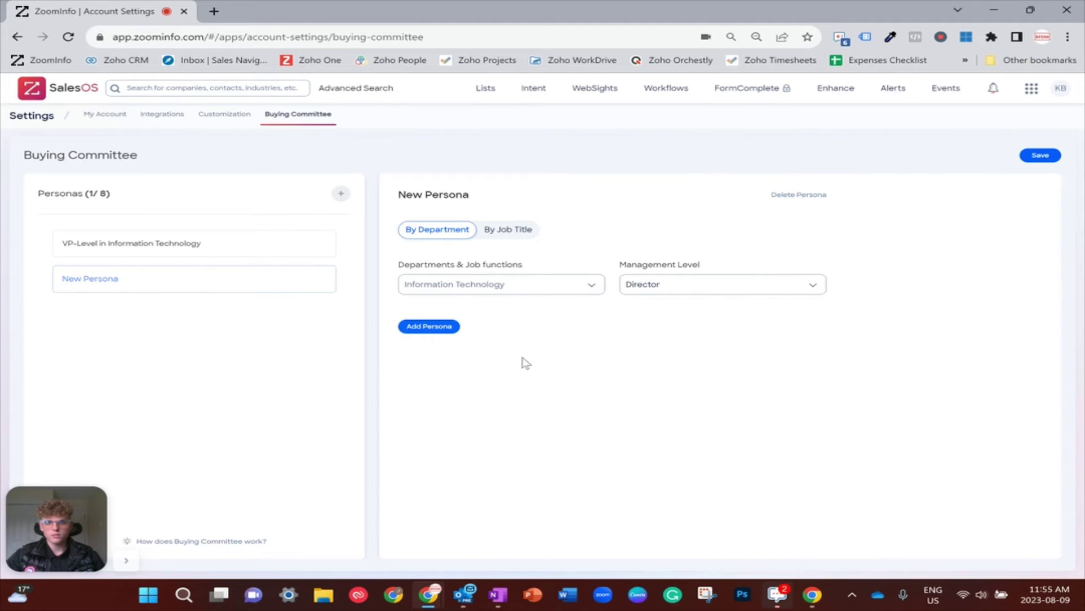
{"action": "left_click", "coordinate": [425, 327]}
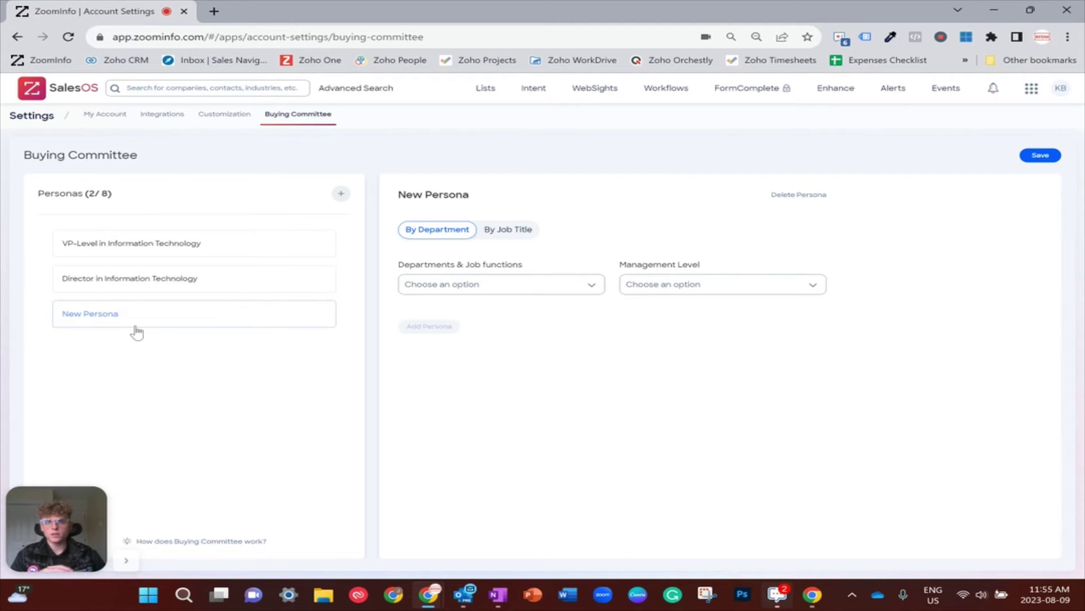
Add job-title personas Applications and Software, bringing the committee to 4 of 8.
{"action": "left_click", "coordinate": [513, 235]}
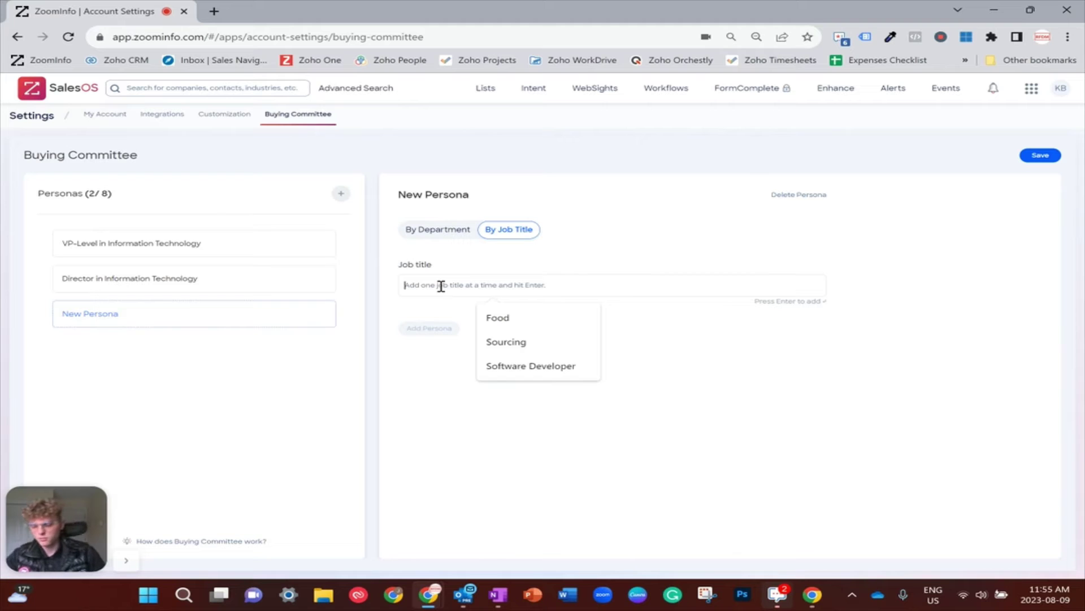
{"action": "type", "text": "Applications"}
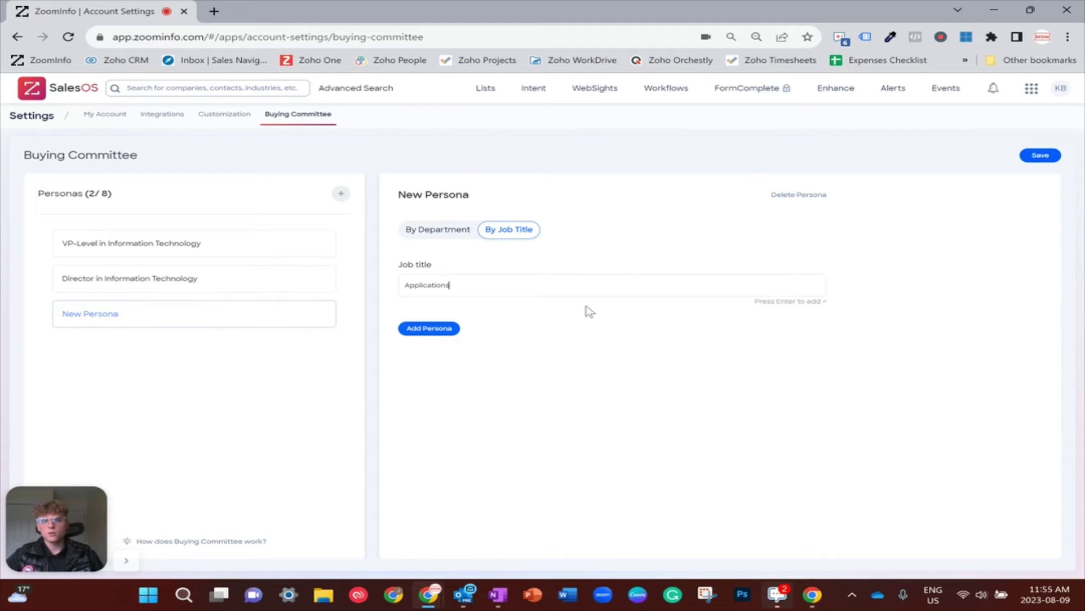
{"action": "left_click", "coordinate": [430, 329]}
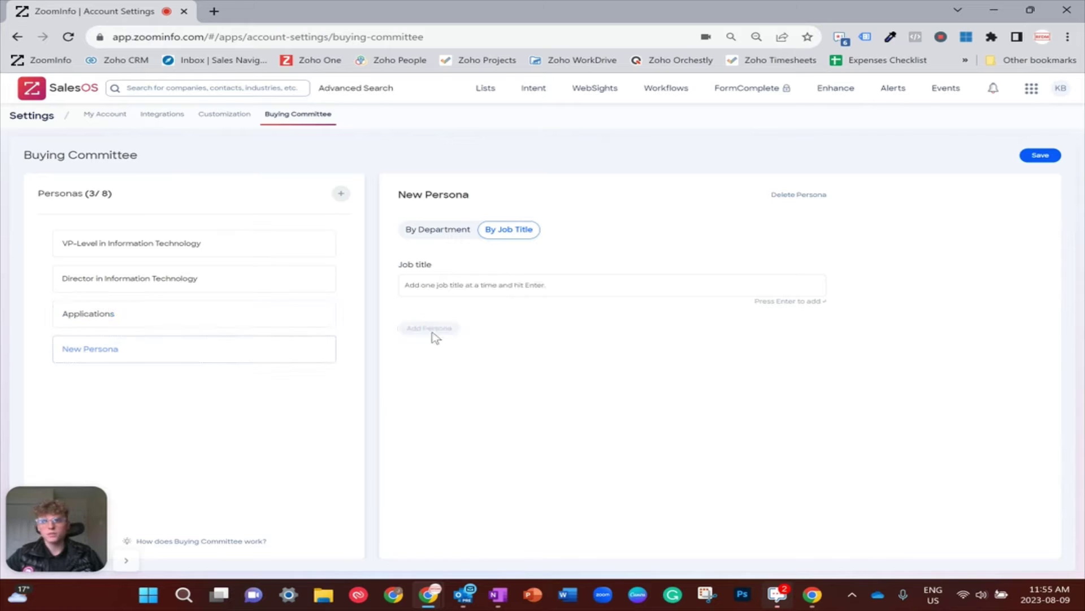
{"action": "left_click", "coordinate": [477, 285]}
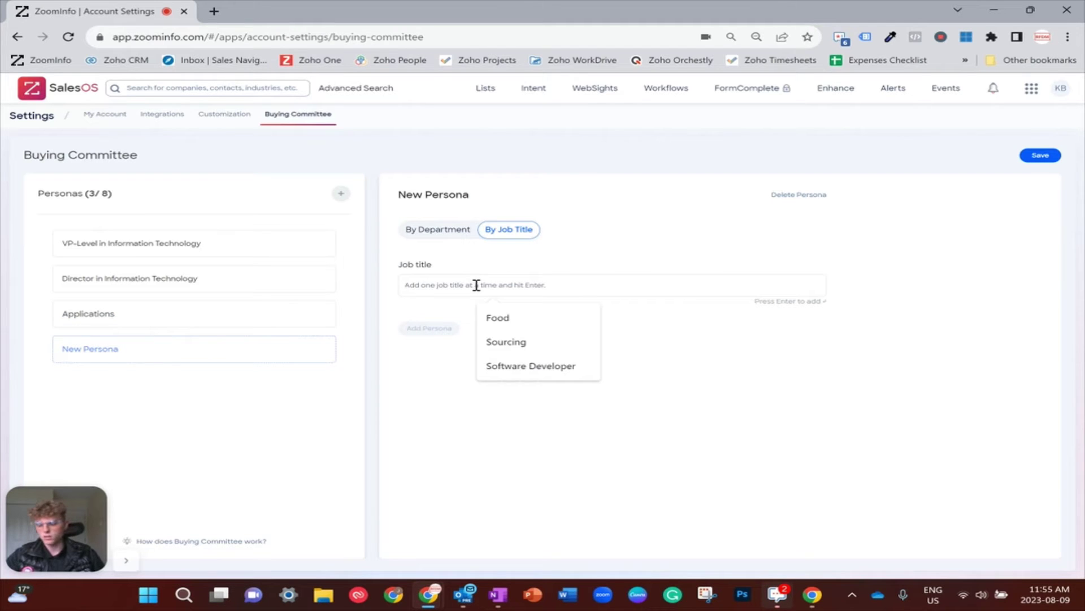
{"action": "type", "text": "Software"}
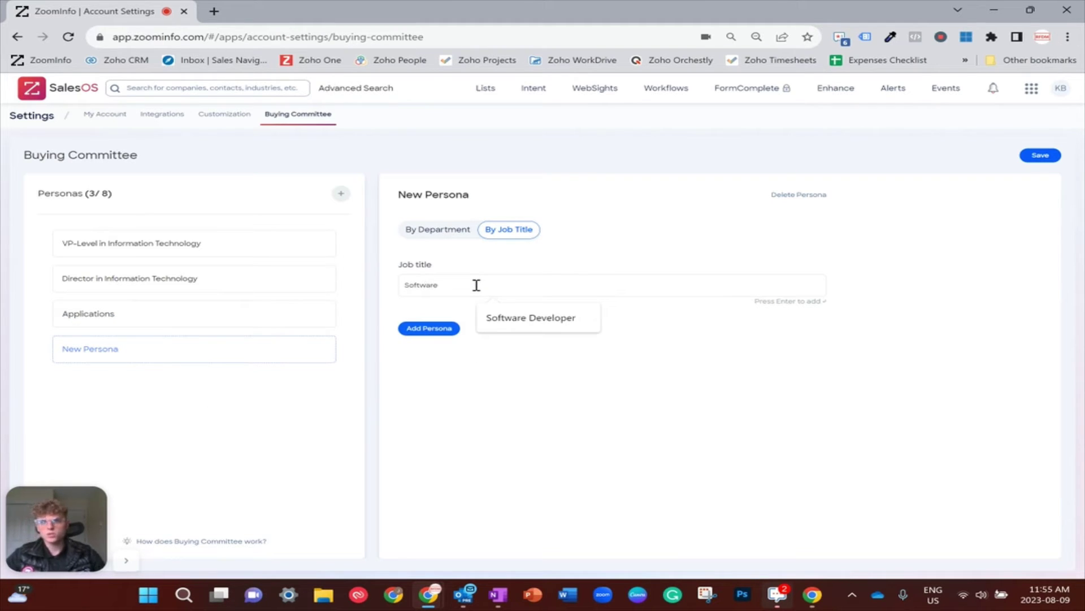
{"action": "left_click", "coordinate": [431, 329]}
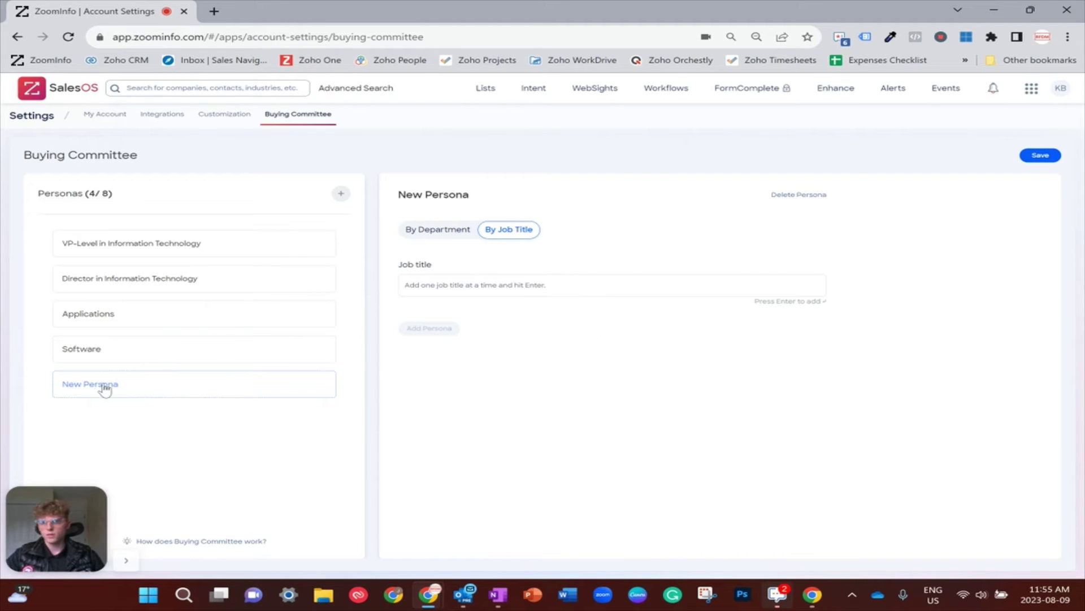
{"action": "left_click", "coordinate": [437, 286]}
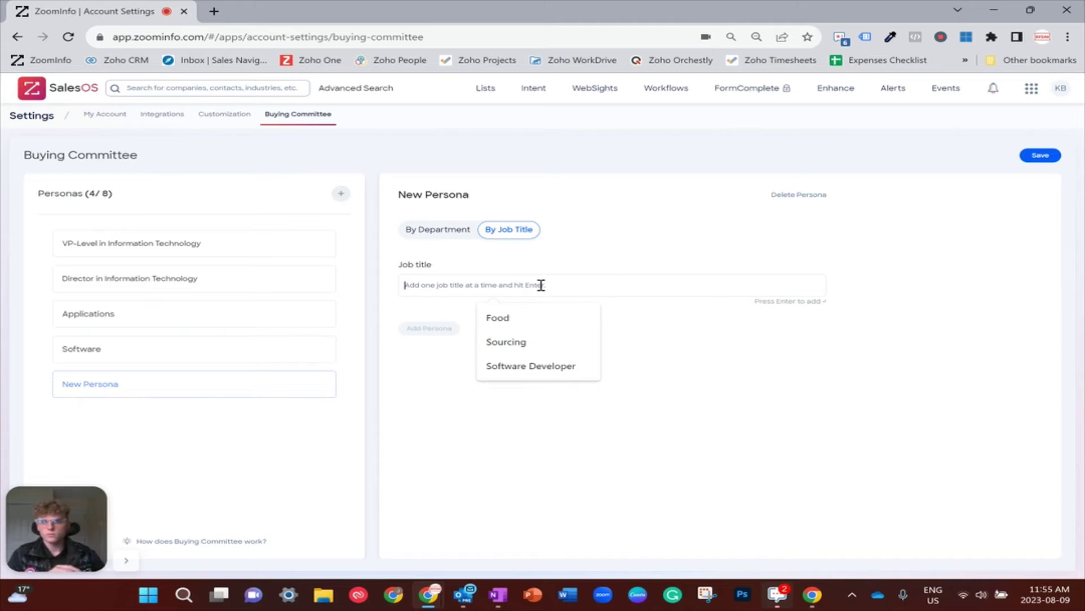
Add Developer and Project job-title personas and save the six-persona Buying Committee.
{"action": "type", "text": "Developer"}
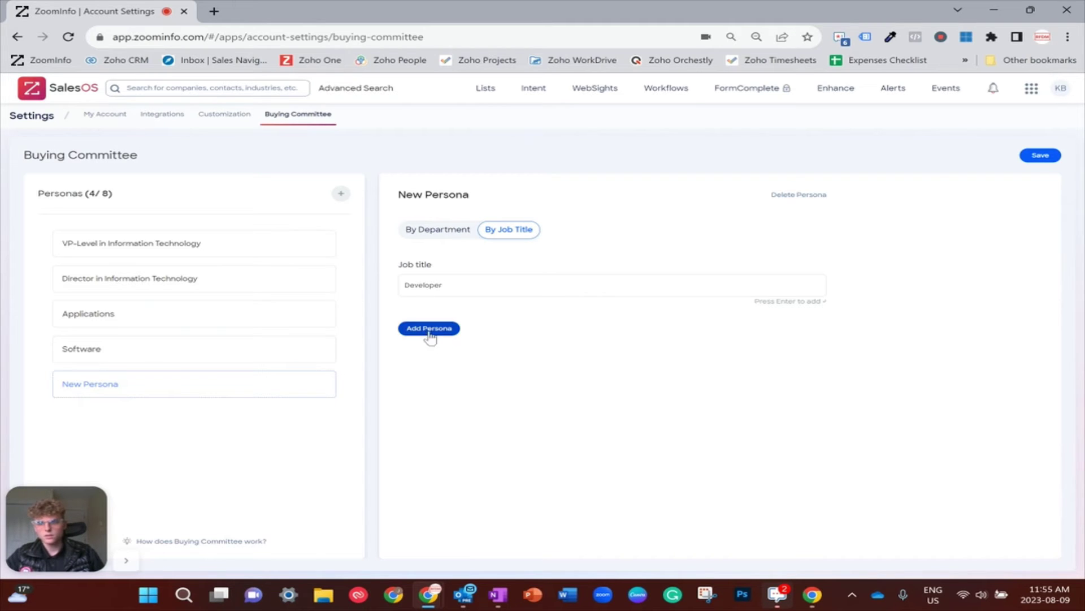
{"action": "left_click", "coordinate": [429, 333]}
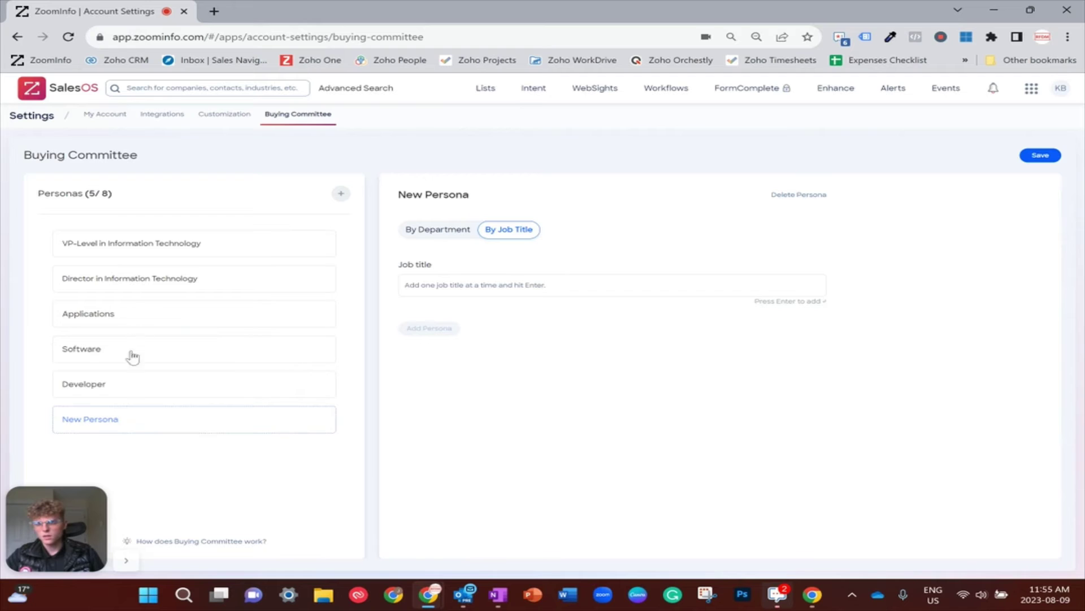
{"action": "left_click", "coordinate": [455, 289]}
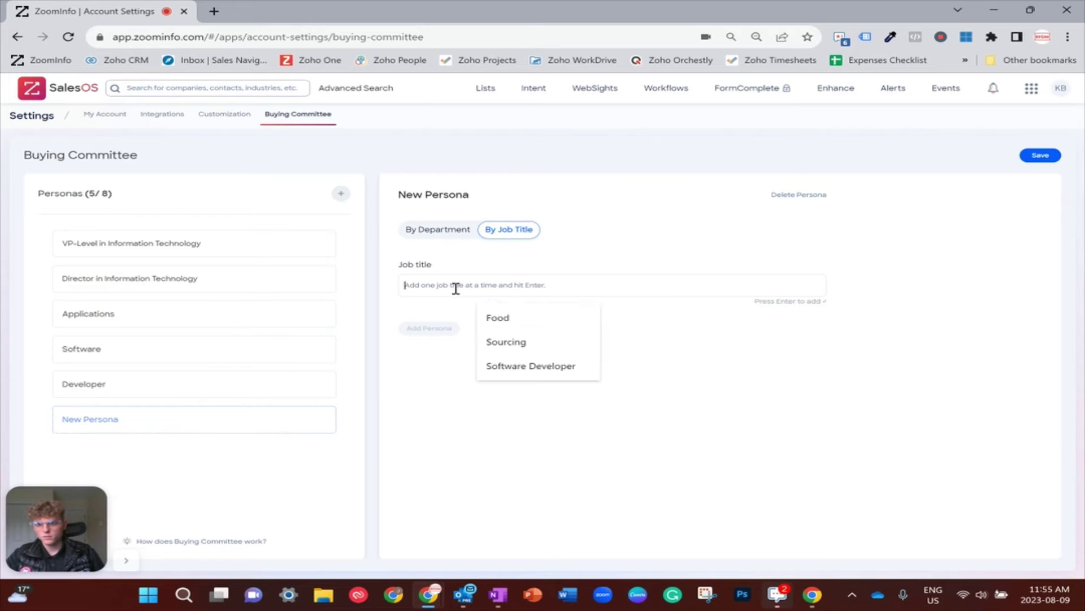
{"action": "type", "text": "Project"}
{"action": "left_click", "coordinate": [430, 331]}
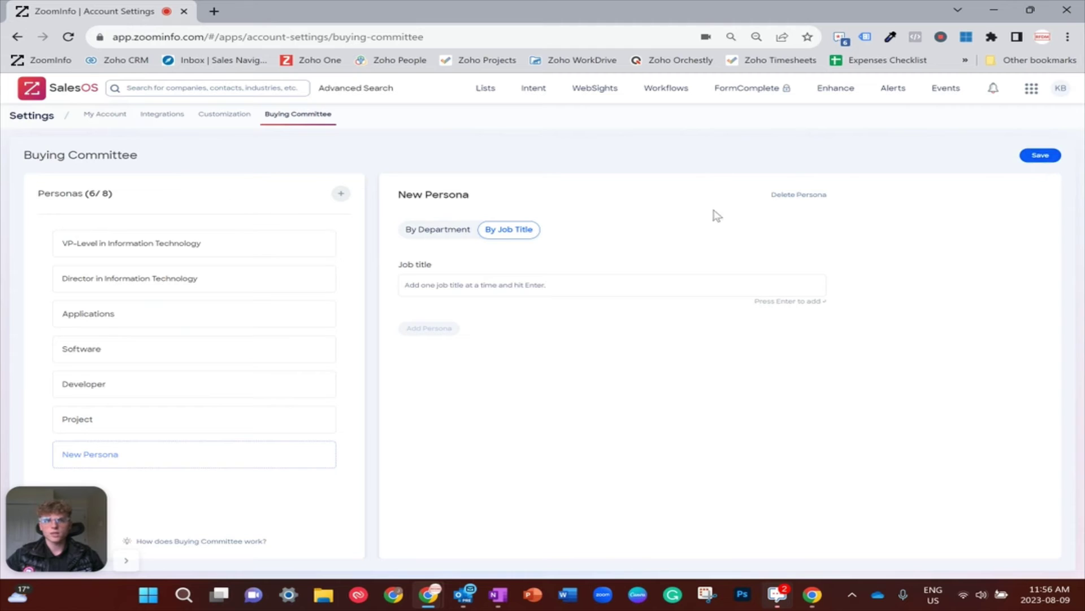
{"action": "left_click", "coordinate": [1041, 156]}
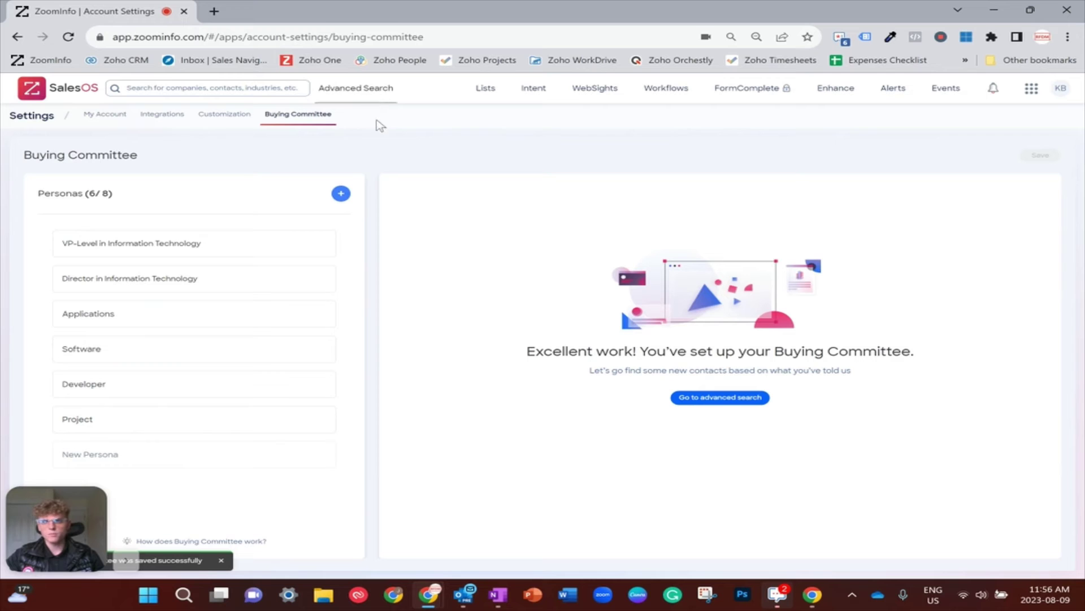
Return to Advanced Search contact results, showing 773,993 filtered contacts.
{"action": "mouse_move", "coordinate": [129, 566]}
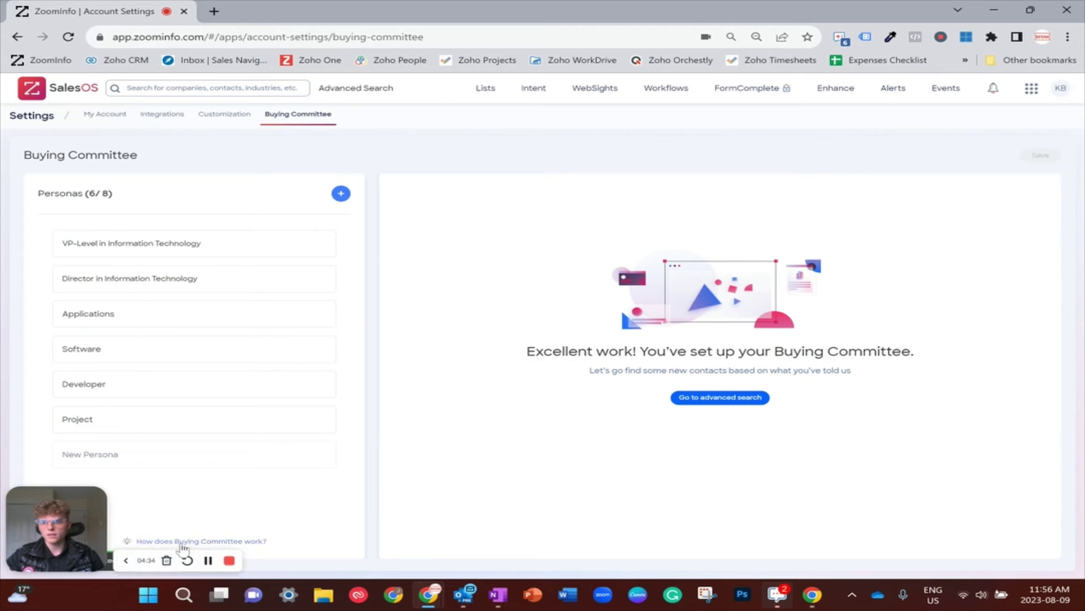
{"action": "left_click", "coordinate": [192, 560]}
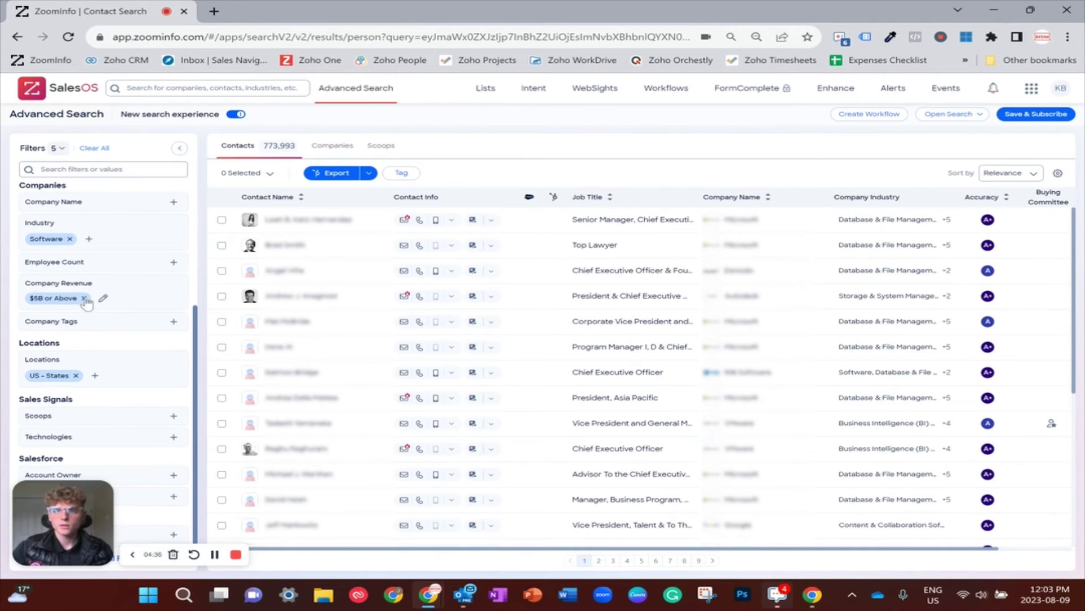
{"action": "scroll", "coordinate": [151, 290], "scroll_direction": "up", "scroll_amount": 3}
{"action": "scroll", "coordinate": [97, 281], "scroll_direction": "down", "scroll_amount": 4}
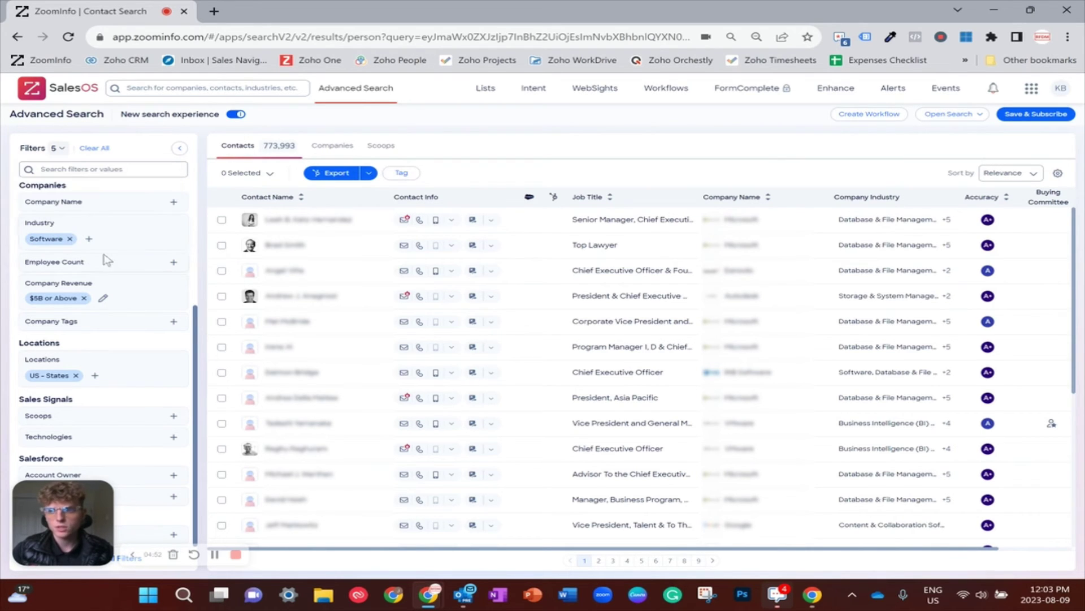
{"action": "scroll", "coordinate": [108, 260], "scroll_direction": "up", "scroll_amount": 1}
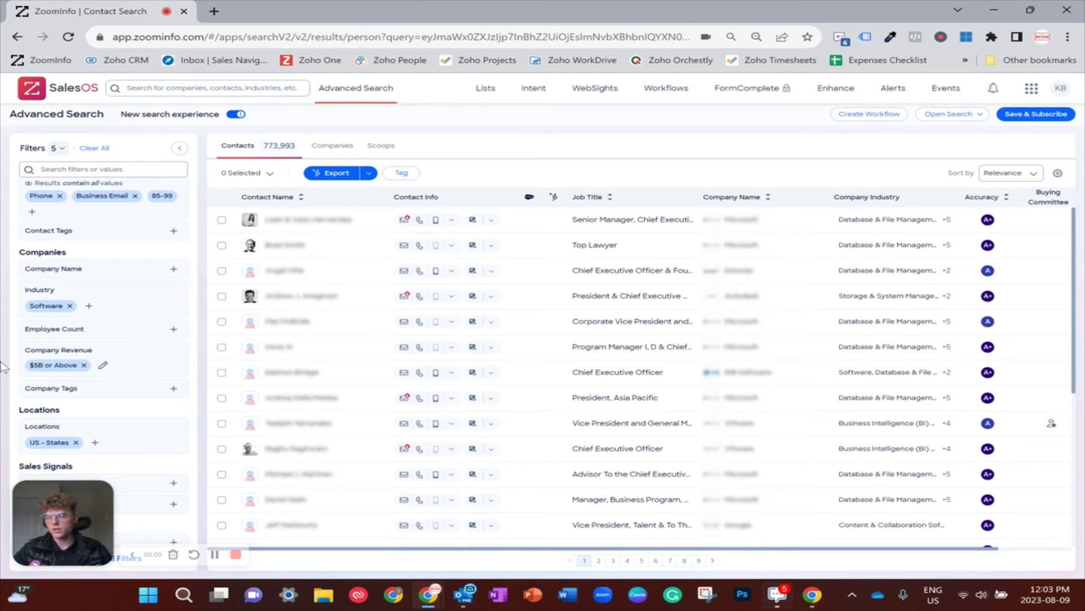
{"action": "scroll", "coordinate": [67, 322], "scroll_direction": "up", "scroll_amount": 3}
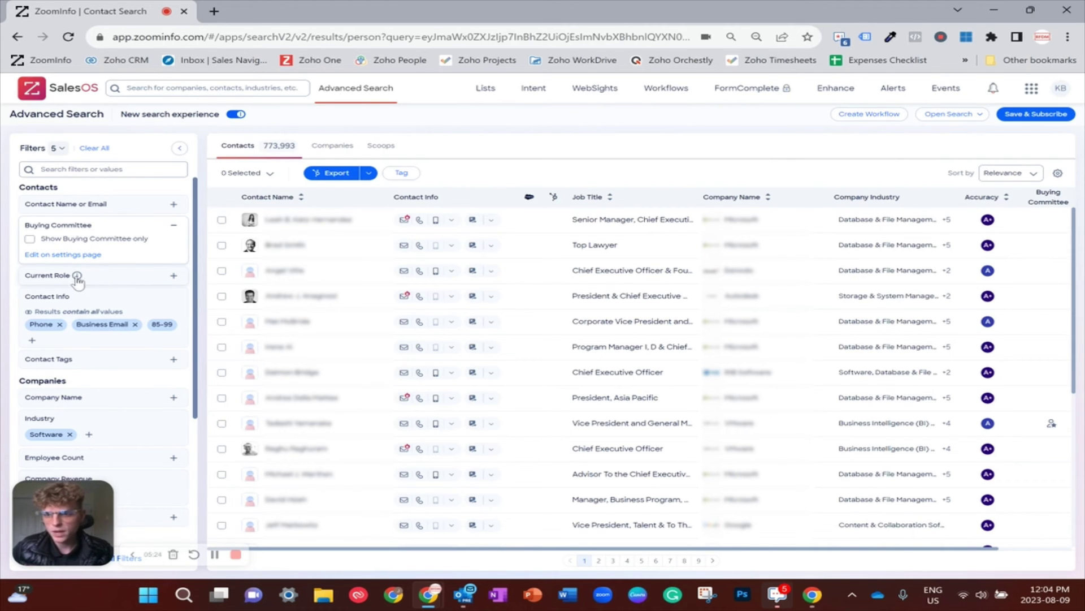
Inspect the Current Role filter, then expand the Buying Committee filter in the sidebar.
{"action": "left_click", "coordinate": [175, 277]}
{"action": "scroll", "coordinate": [121, 388], "scroll_direction": "down", "scroll_amount": 3}
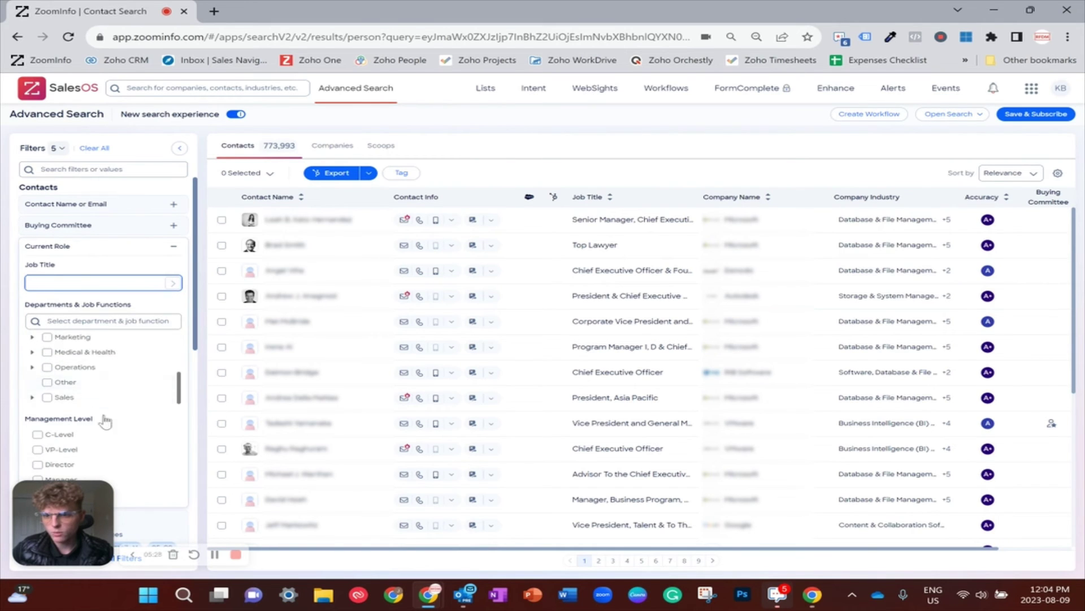
{"action": "scroll", "coordinate": [107, 419], "scroll_direction": "down", "scroll_amount": 3}
{"action": "scroll", "coordinate": [111, 333], "scroll_direction": "up", "scroll_amount": 3}
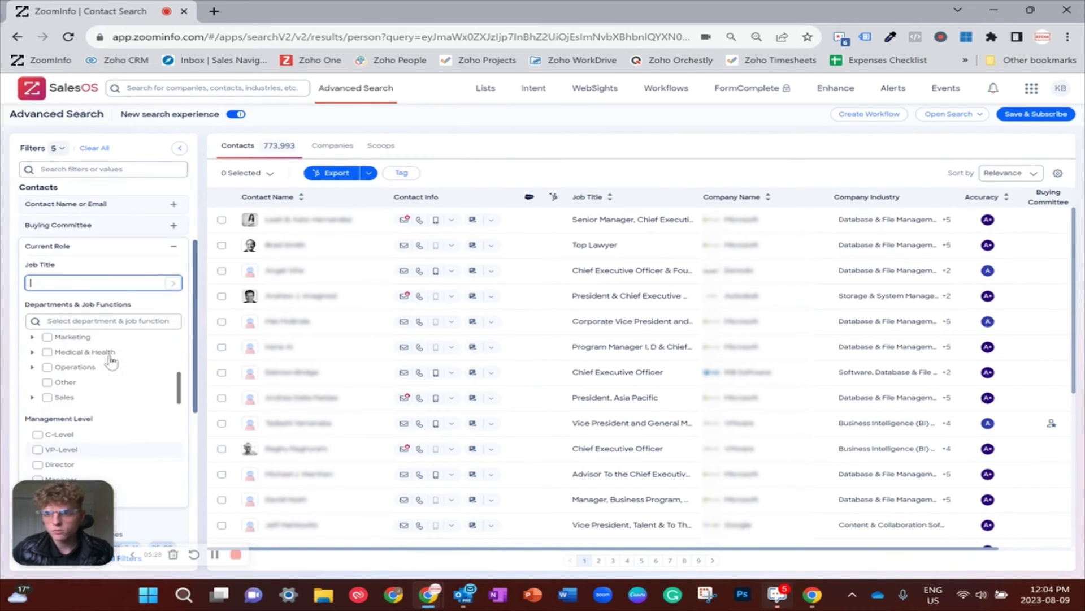
{"action": "left_click", "coordinate": [174, 249]}
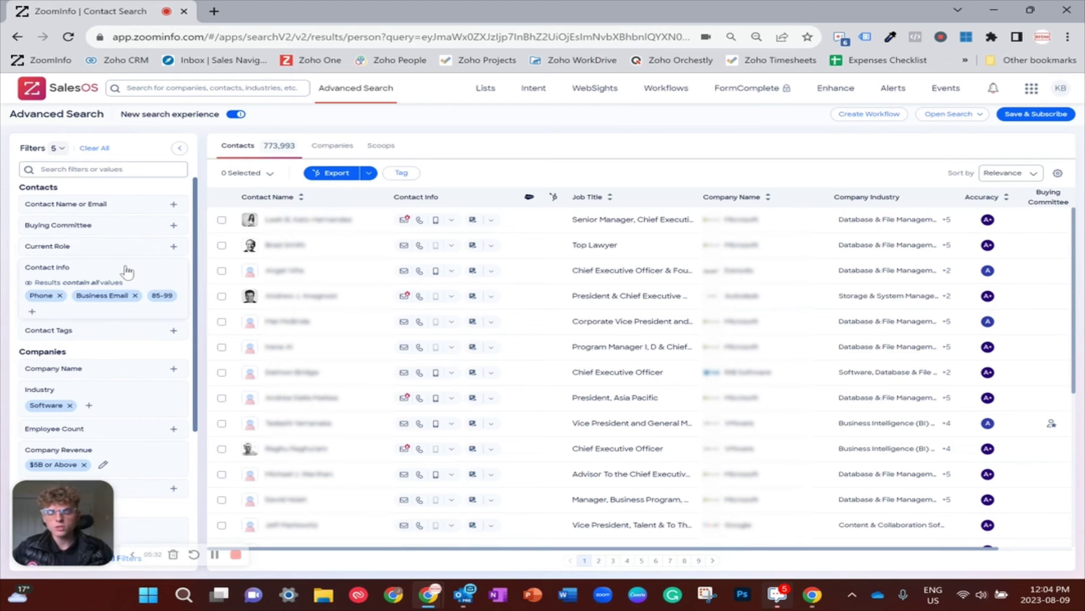
{"action": "left_click", "coordinate": [173, 226]}
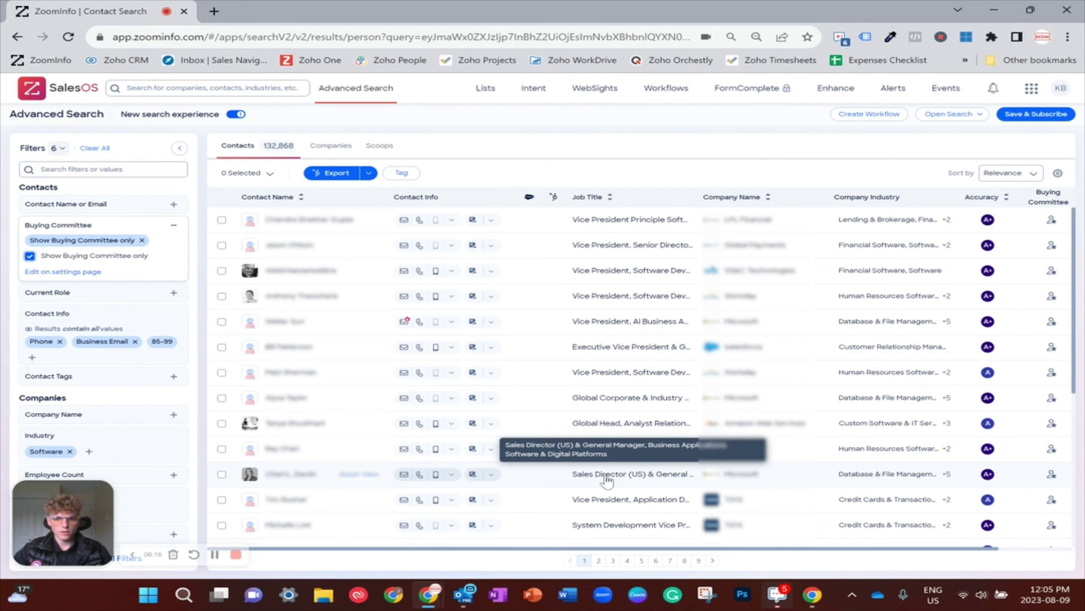
Scroll through the 132,868 Buying Committee contacts, mostly VP software and engineering titles.
{"action": "scroll", "coordinate": [608, 481], "scroll_direction": "down", "scroll_amount": 3}
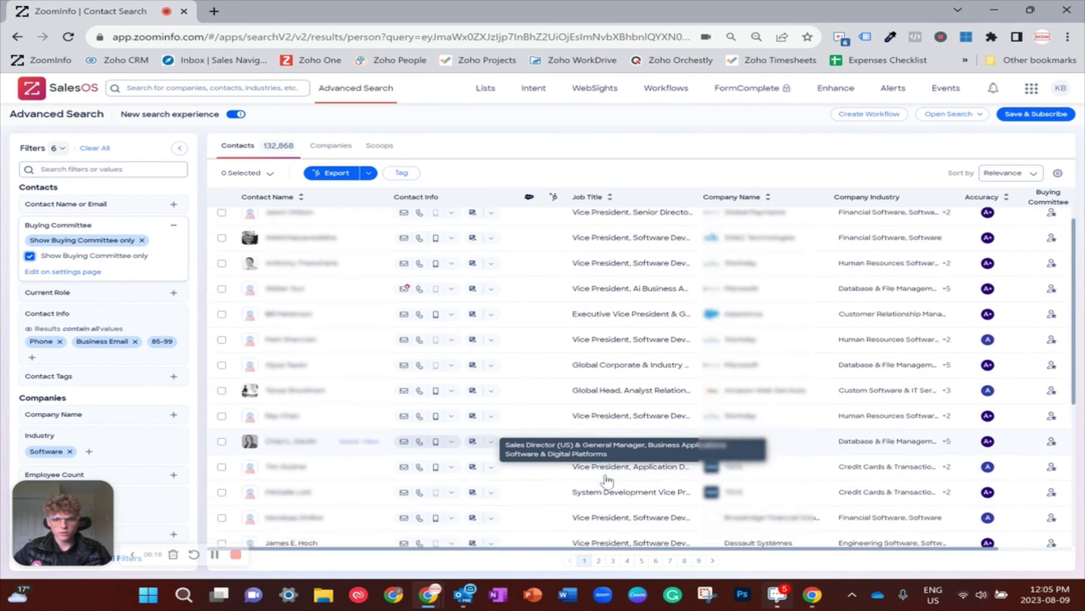
{"action": "scroll", "coordinate": [634, 509], "scroll_direction": "down", "scroll_amount": 2}
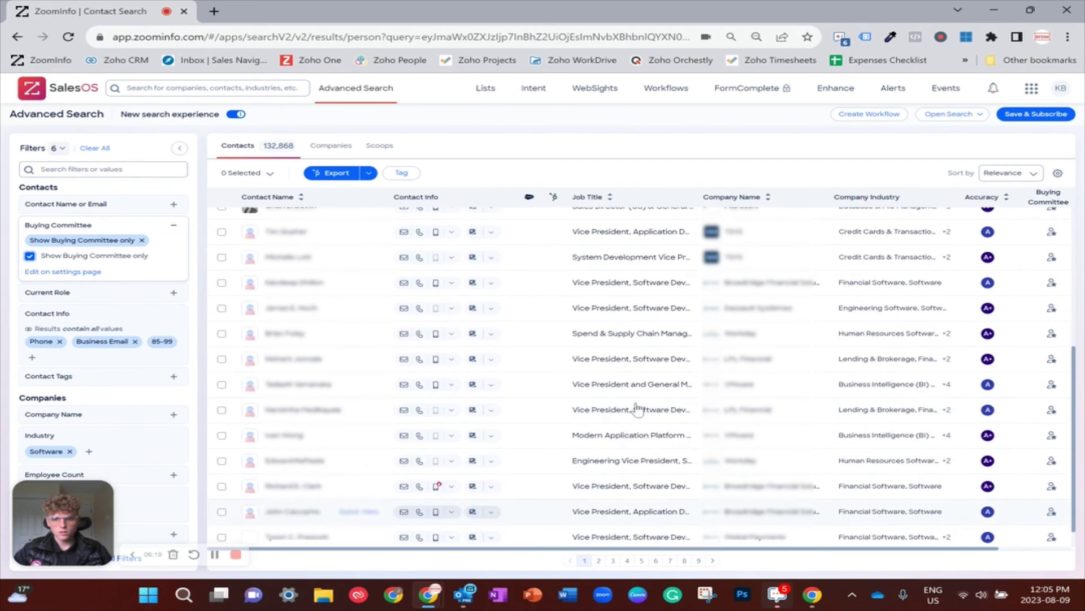
{"action": "scroll", "coordinate": [632, 467], "scroll_direction": "down", "scroll_amount": 1}
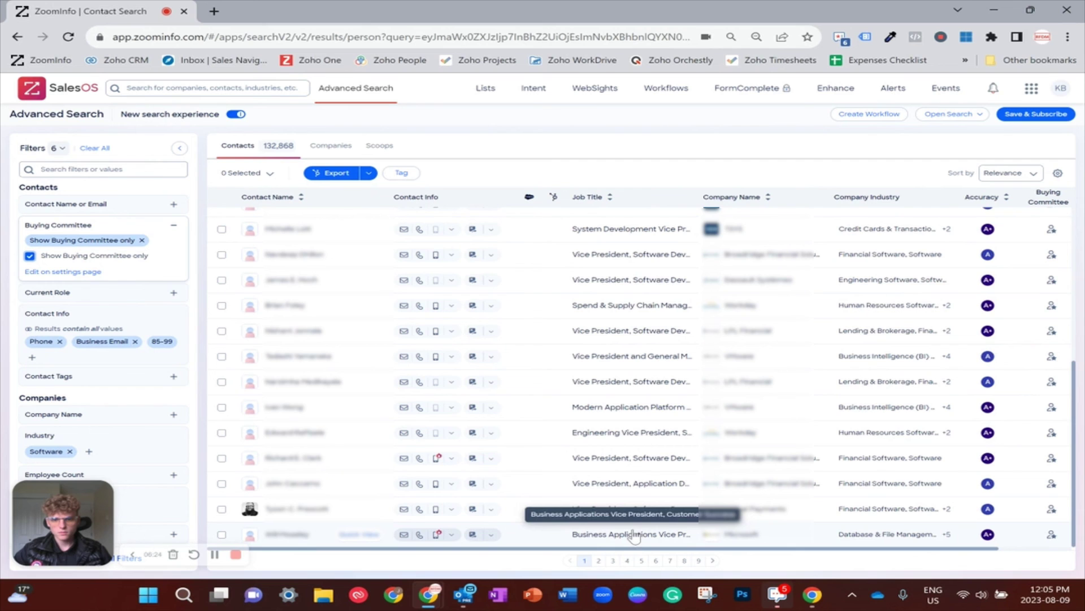
{"action": "scroll", "coordinate": [656, 407], "scroll_direction": "up", "scroll_amount": 4}
{"action": "scroll", "coordinate": [650, 373], "scroll_direction": "up", "scroll_amount": 2}
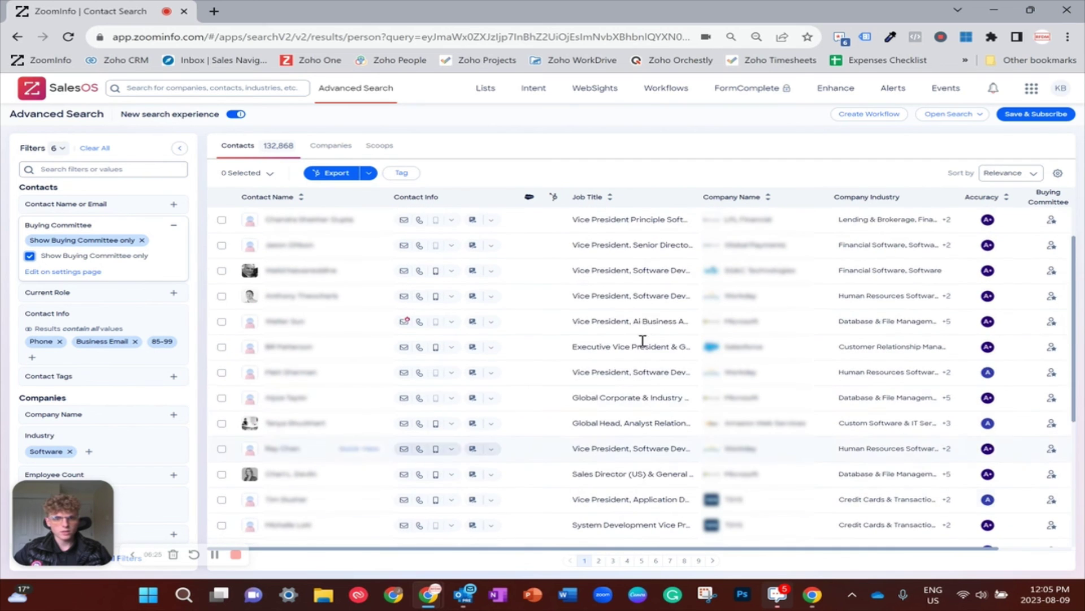